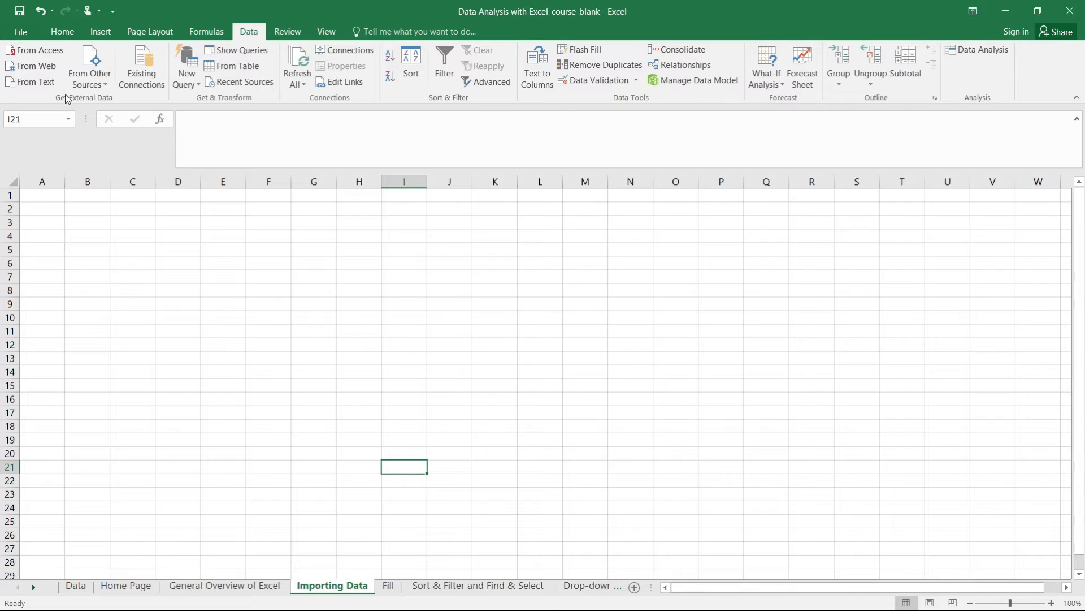
# - Start a text import of the Input text file from the Files folder
pyautogui.click(65, 33)
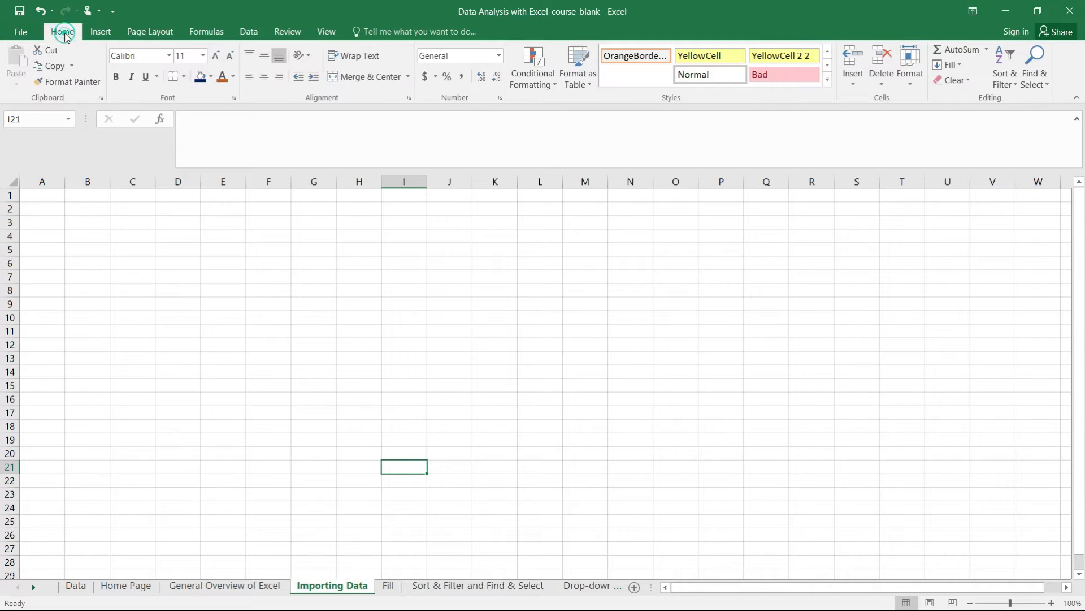
pyautogui.click(253, 33)
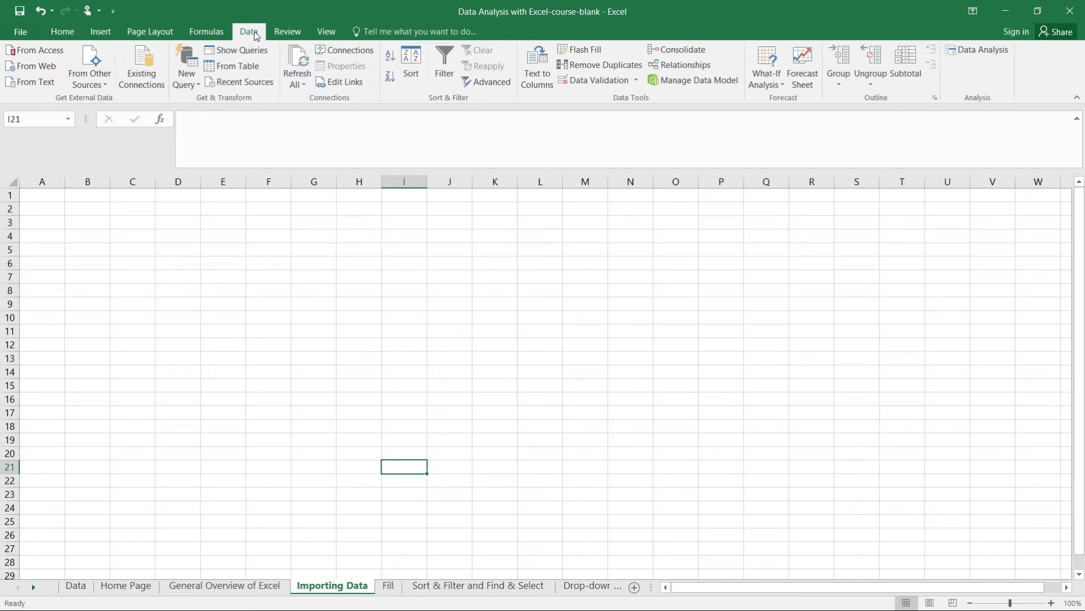
pyautogui.click(41, 82)
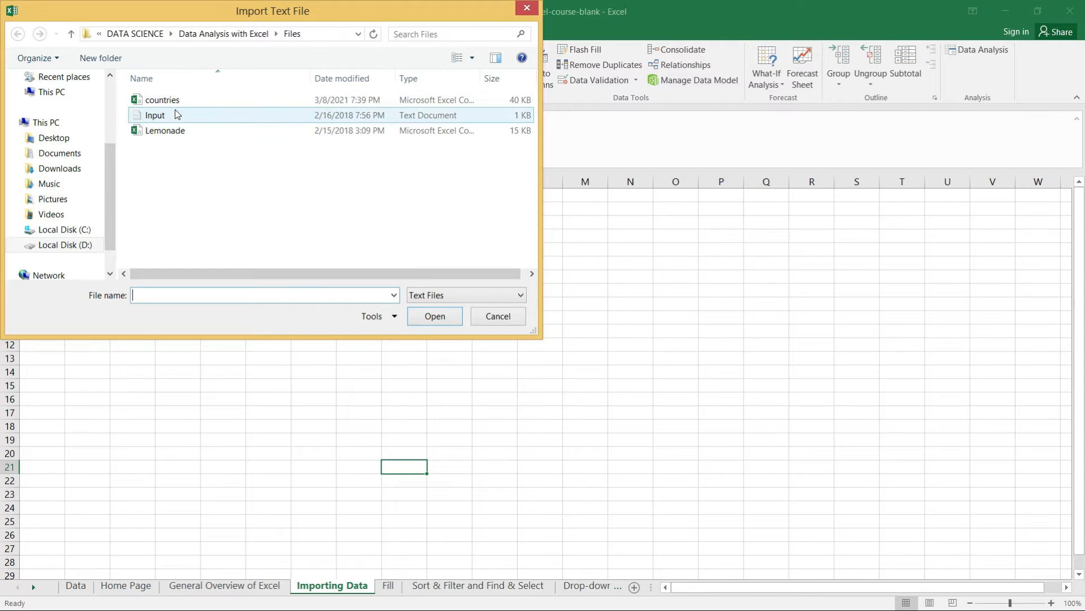
pyautogui.click(156, 119)
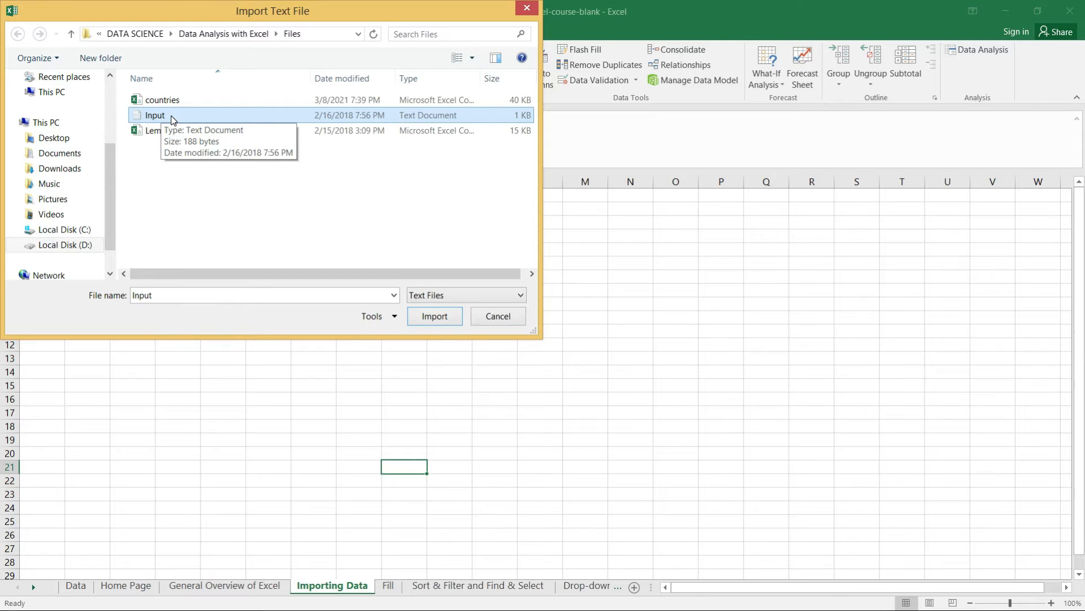
pyautogui.click(434, 318)
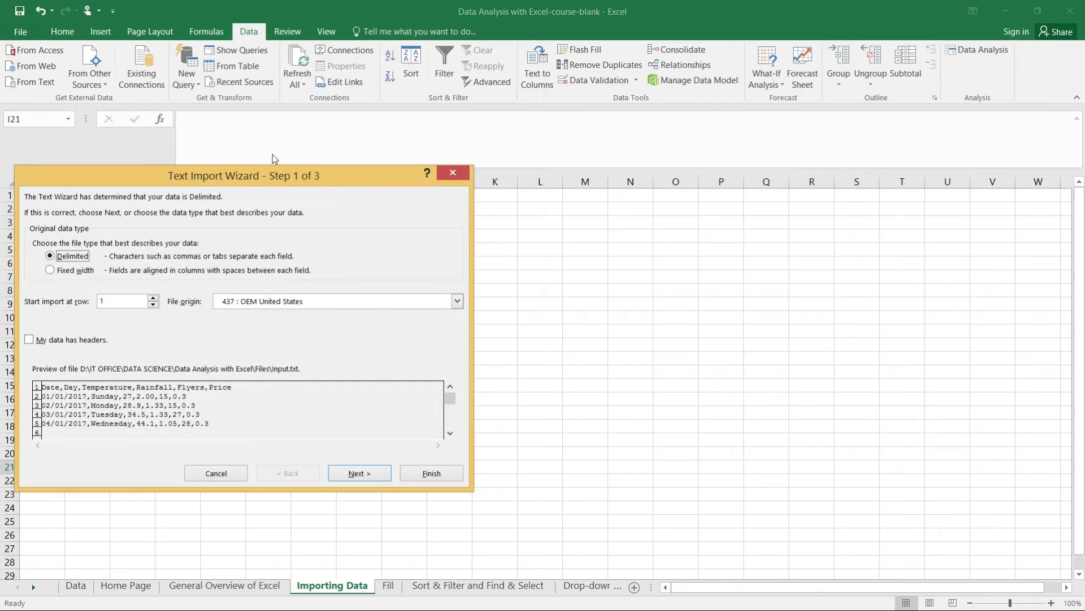
# - Indicate in the Text Import Wizard that the delimited data has headers and continue to delimiter settings
pyautogui.moveTo(267, 181); pyautogui.dragTo(394, 162)
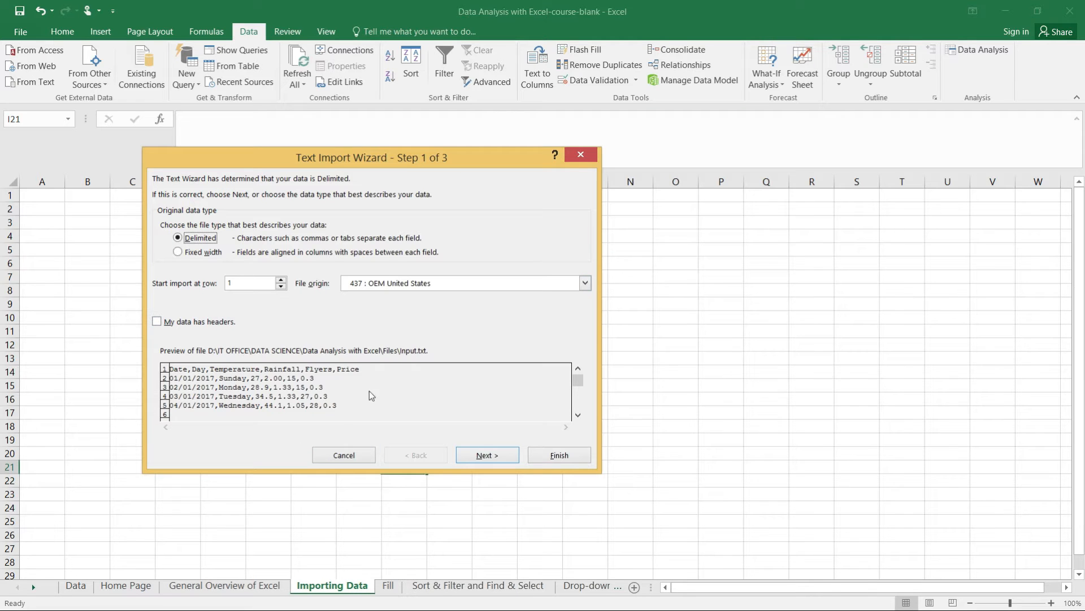
pyautogui.click(157, 324)
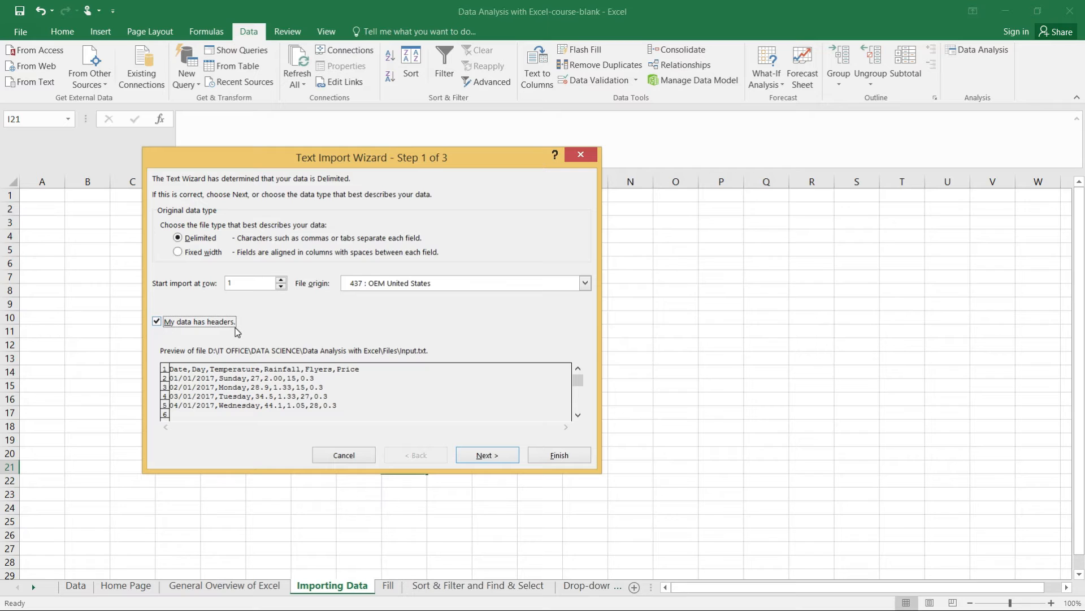
pyautogui.click(487, 456)
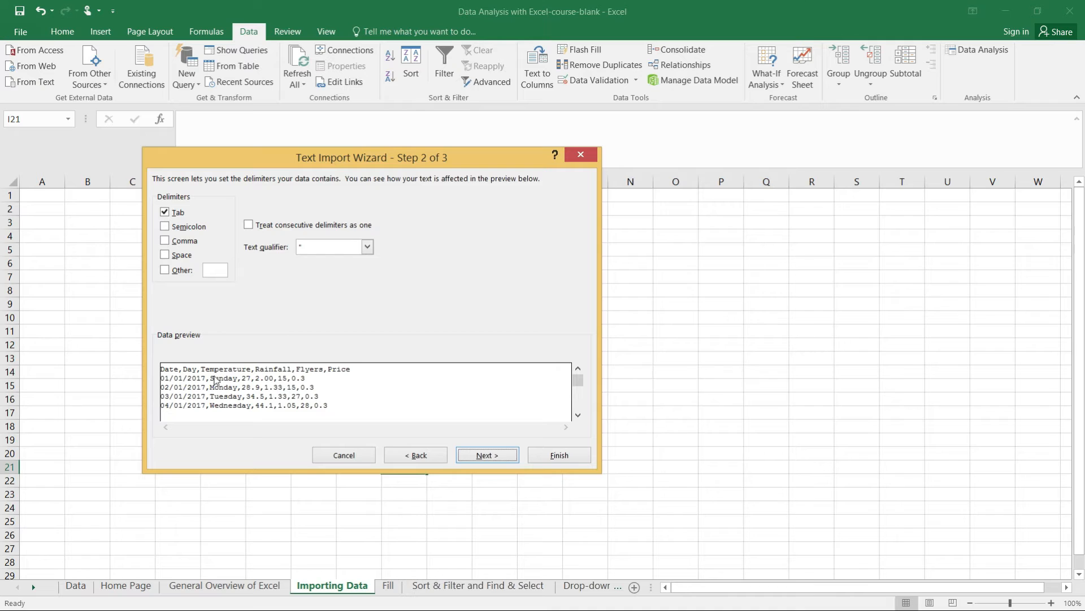
# - Add Comma as a delimiter, finish the wizard, and import the data into cell A1 of the existing worksheet
pyautogui.click(165, 242)
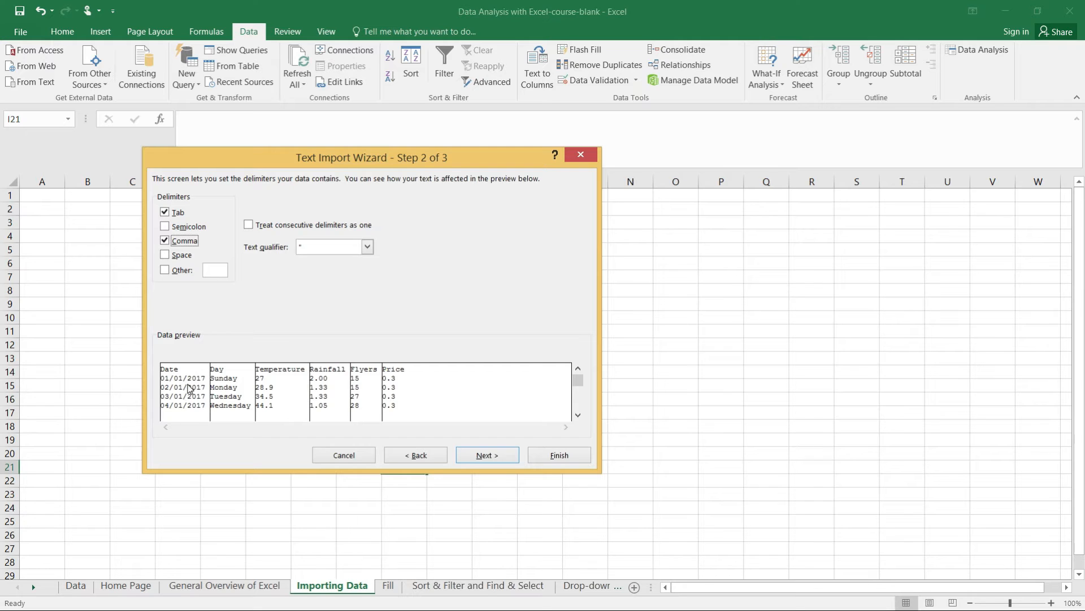
pyautogui.click(479, 457)
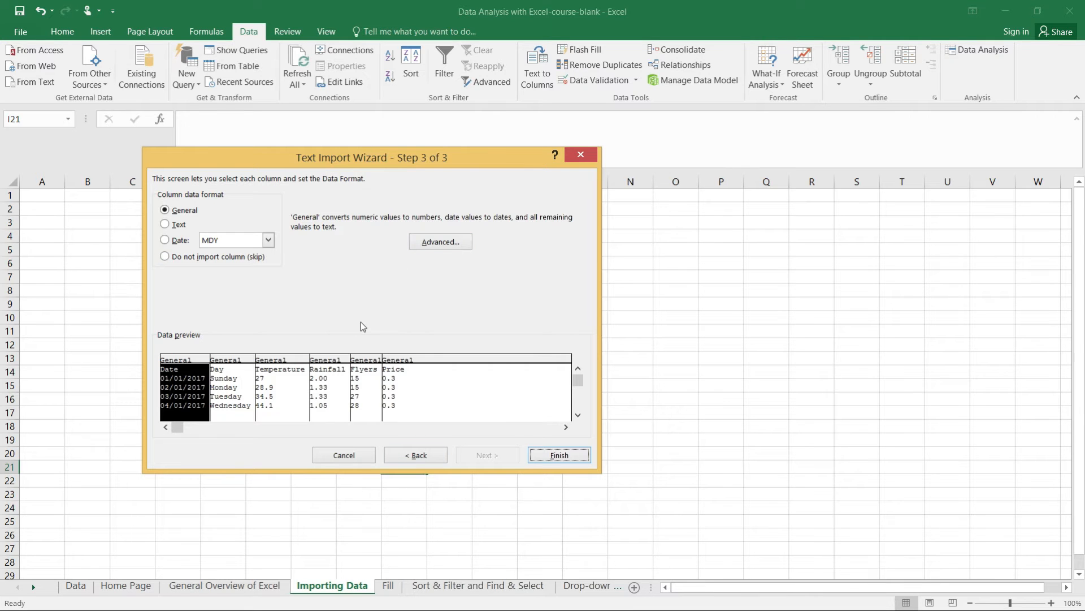
pyautogui.click(569, 456)
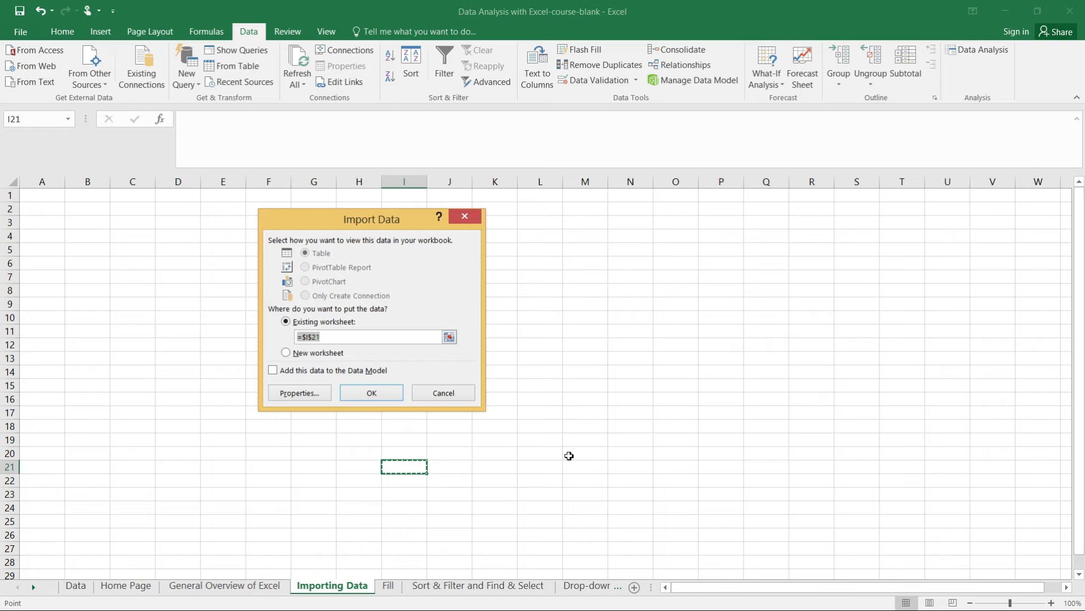
pyautogui.click(43, 199)
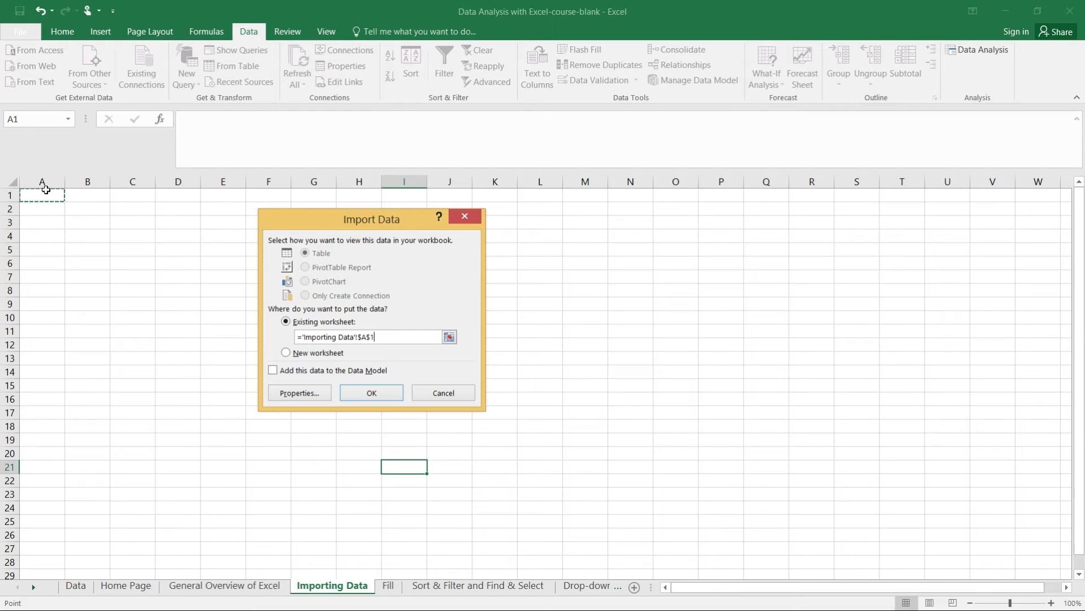
pyautogui.click(381, 398)
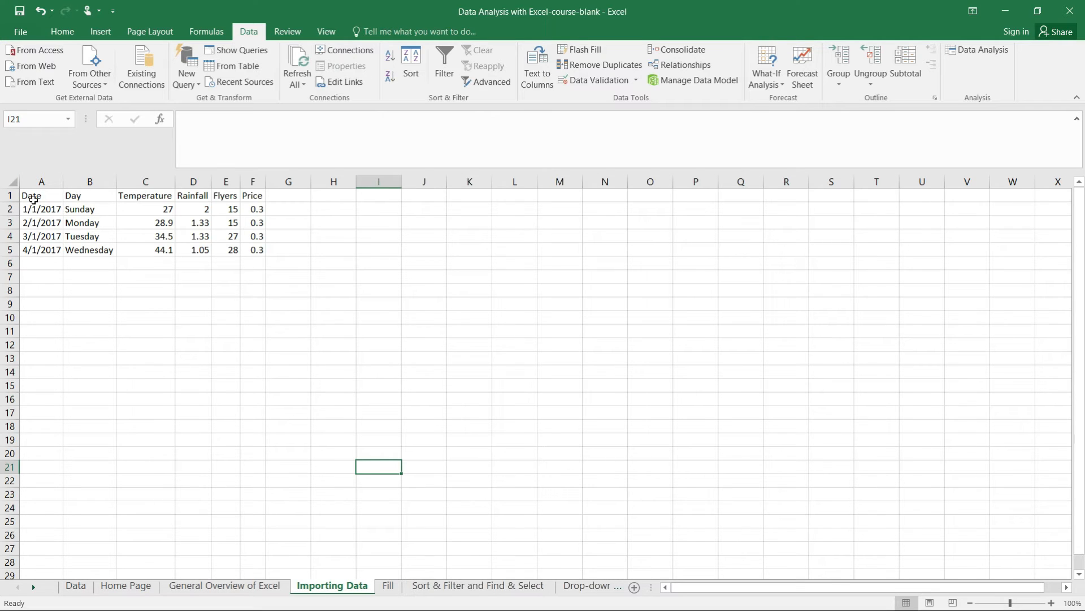
# - Delete the imported range A1:F5 while keeping its query
pyautogui.moveTo(33, 199); pyautogui.dragTo(266, 253)
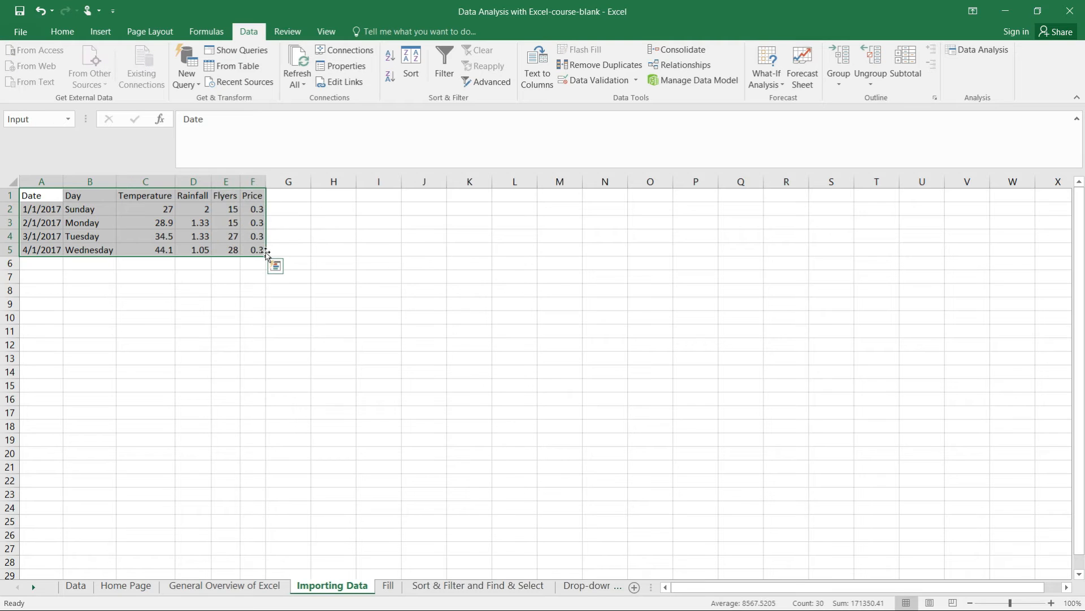
pyautogui.press('Delete')
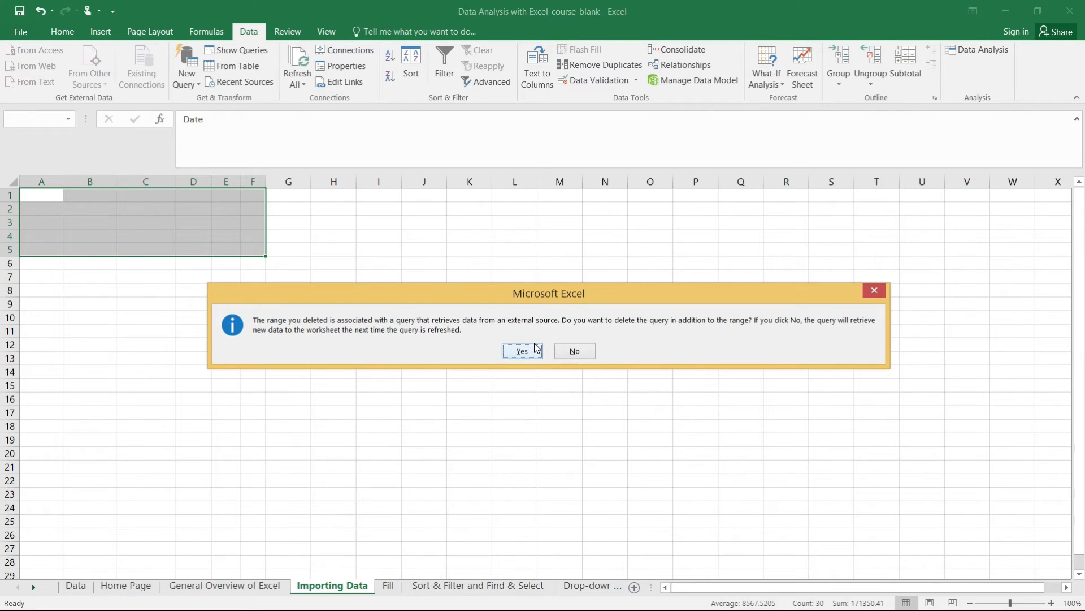
pyautogui.click(573, 356)
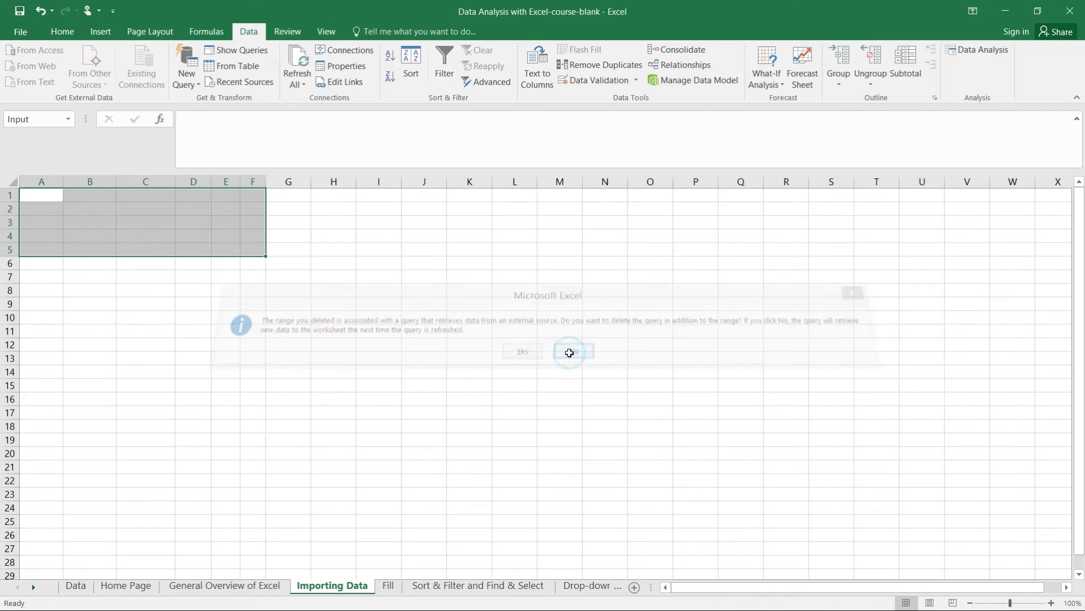
pyautogui.click(91, 265)
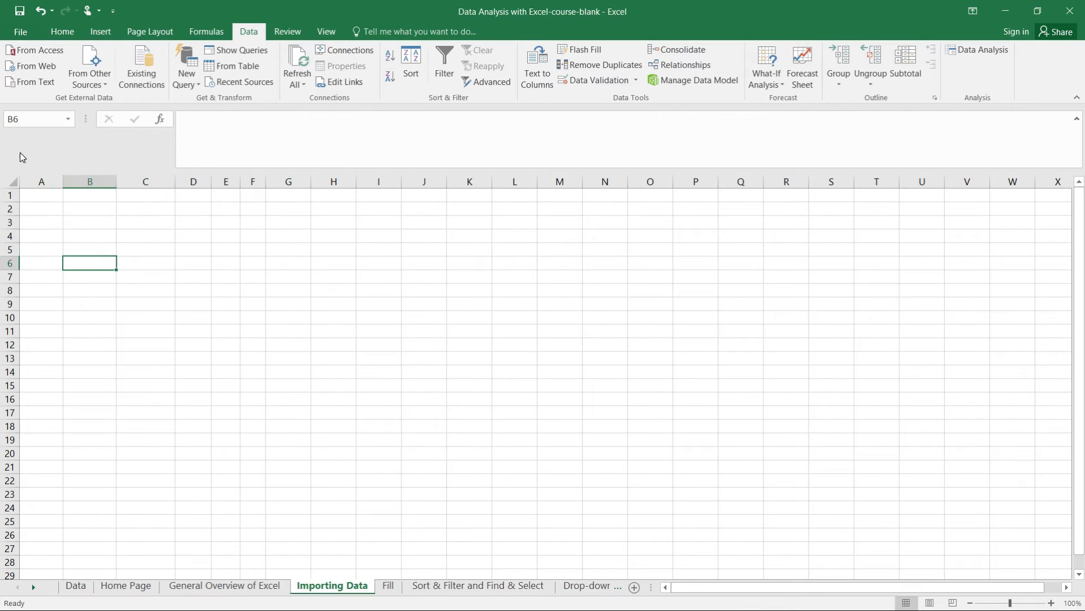
pyautogui.click(35, 198)
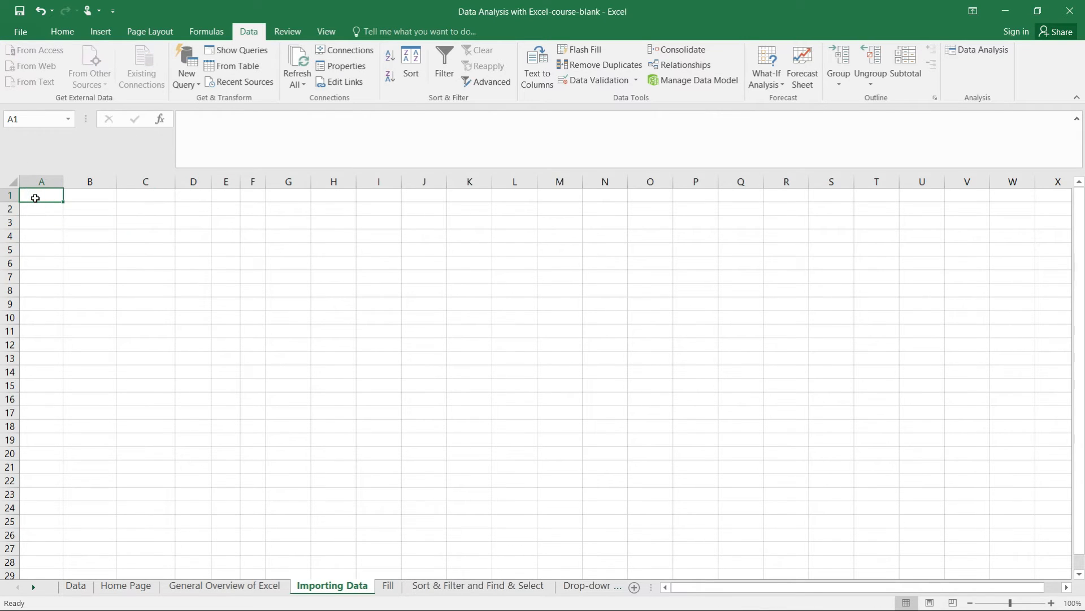
pyautogui.click(90, 302)
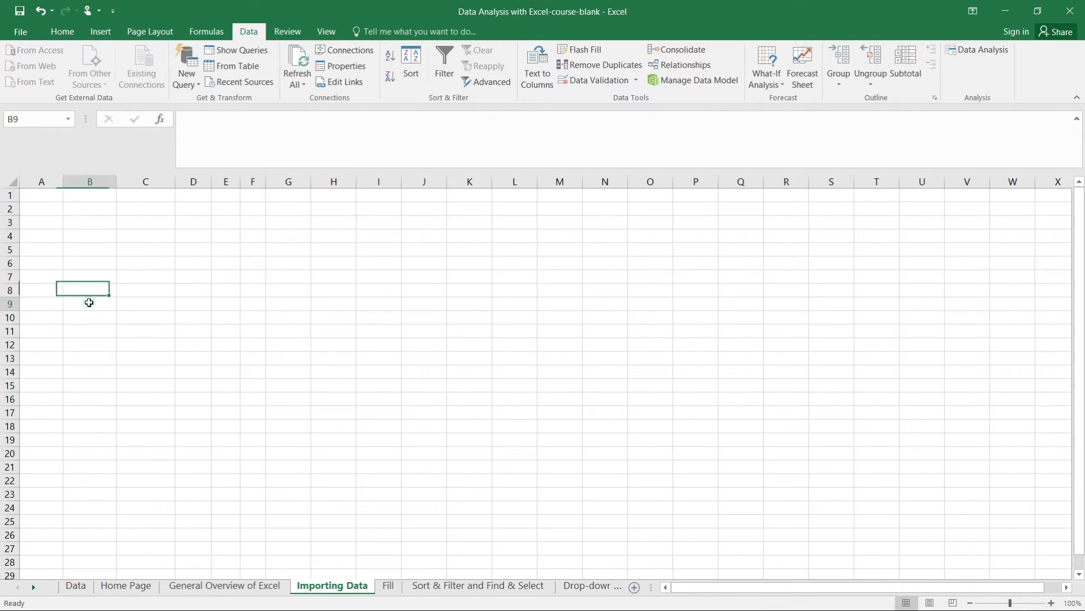
pyautogui.click(210, 31)
pyautogui.click(249, 32)
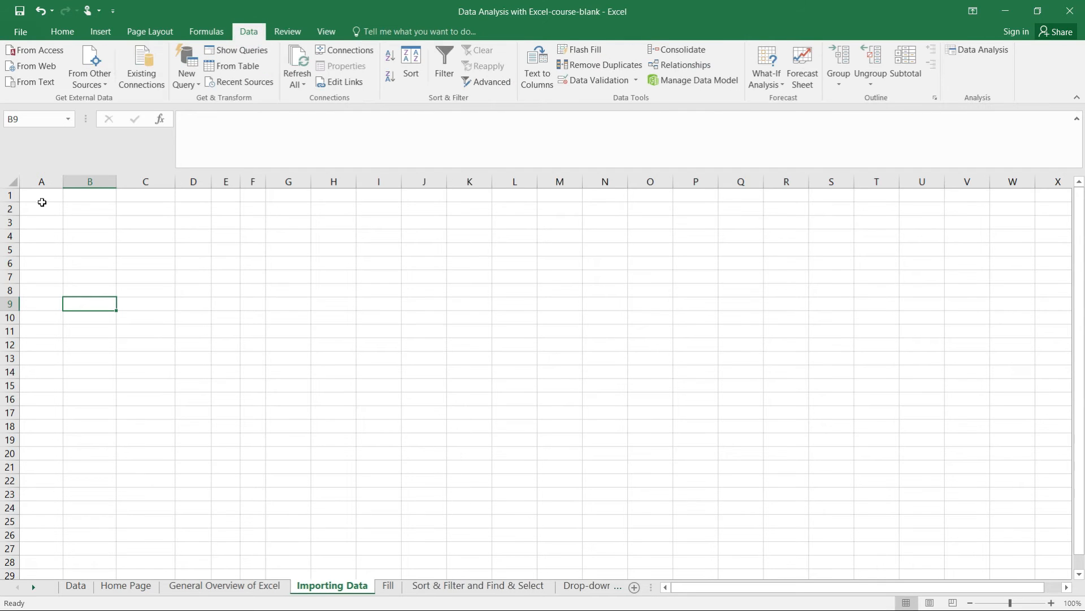
pyautogui.click(41, 201)
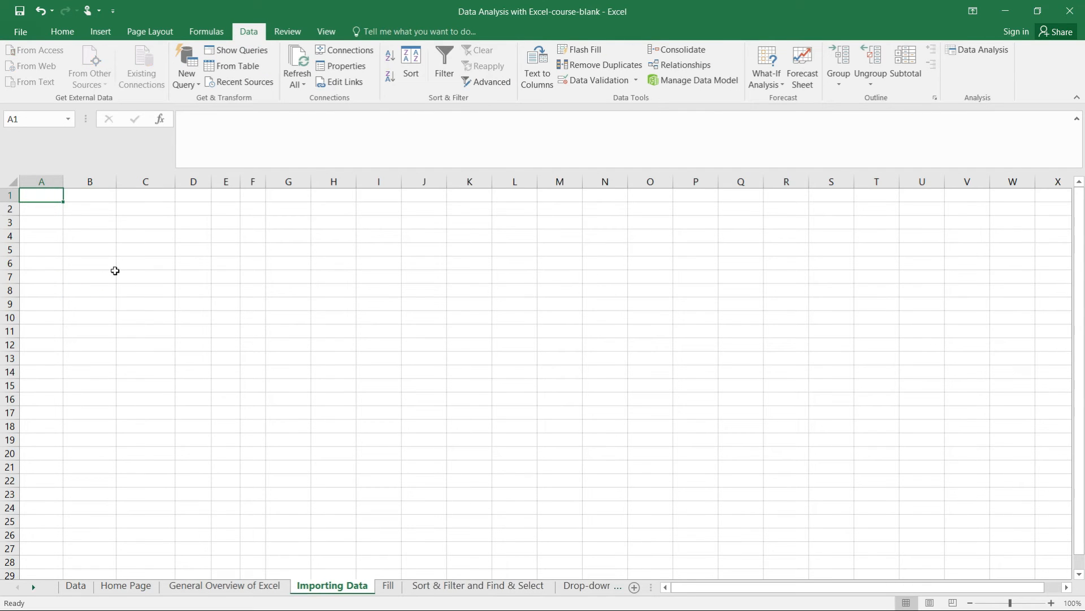
pyautogui.click(114, 273)
pyautogui.click(48, 198)
pyautogui.hotkey('ctrl', 'v')
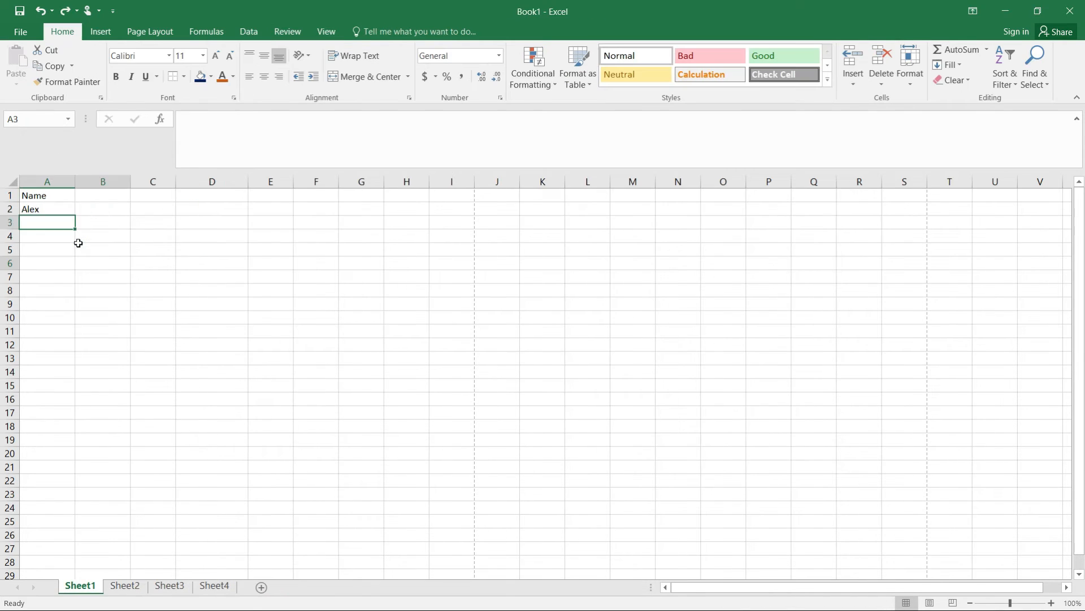
pyautogui.hotkey('ctrl', 'z')
pyautogui.hotkey('ctrl', 'z')
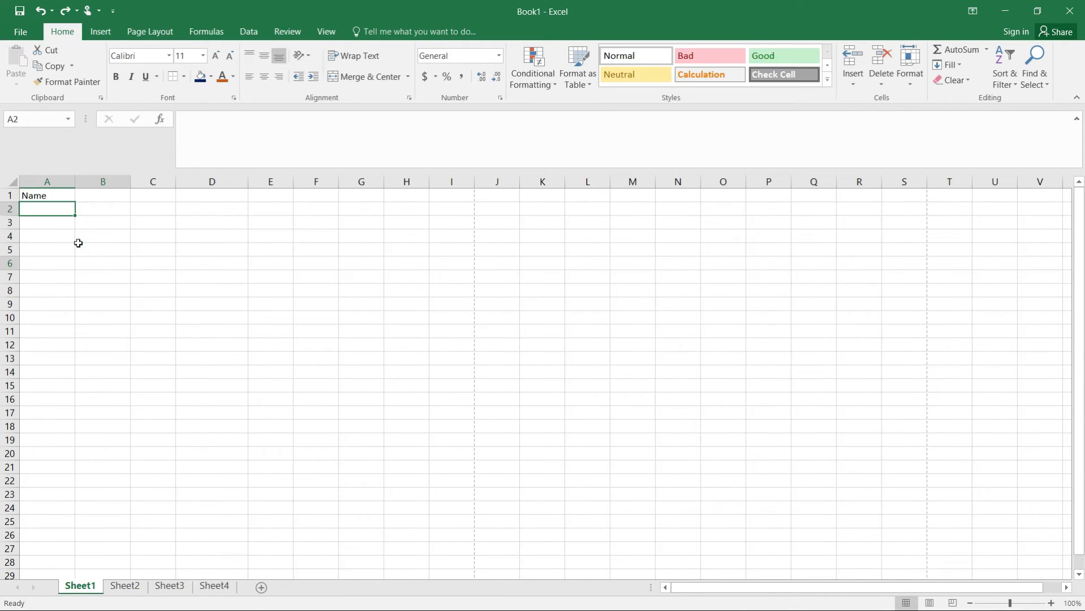
# - Start a text import of the countries file, marking that the data has headers
pyautogui.click(245, 31)
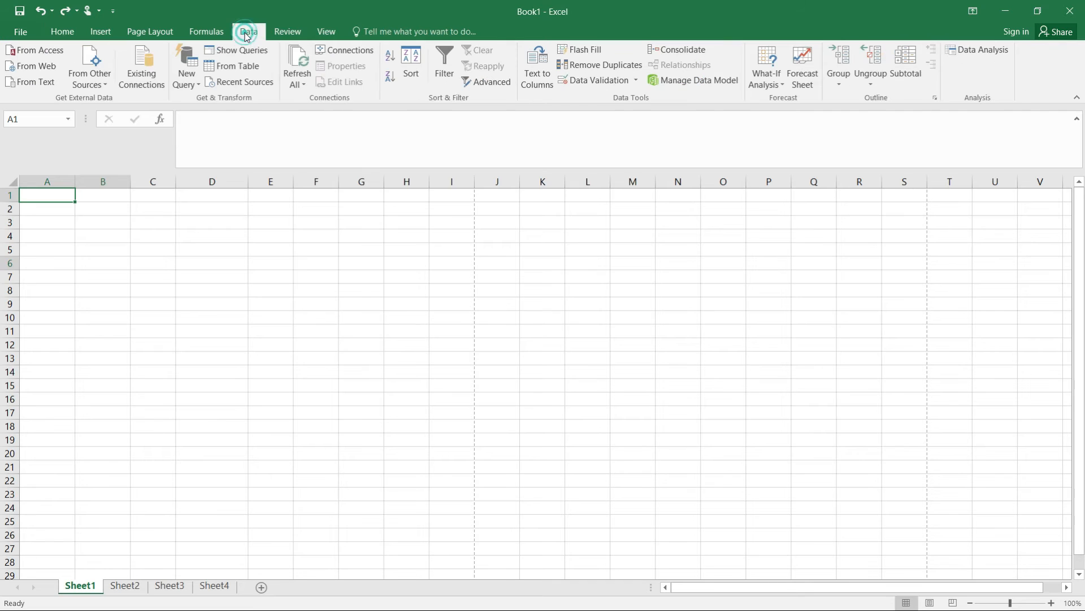
pyautogui.click(48, 84)
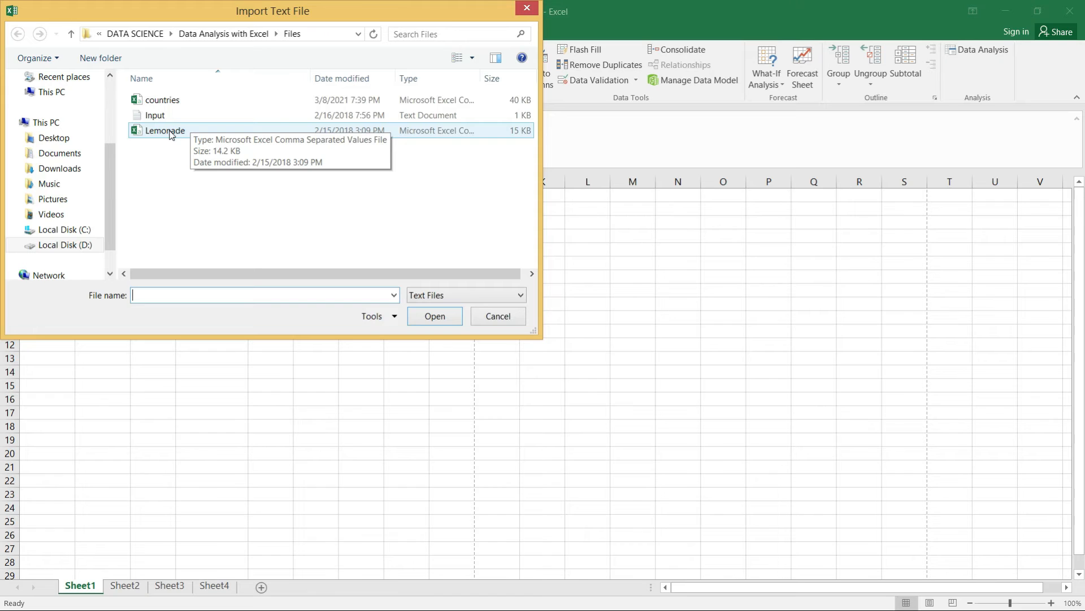
pyautogui.doubleClick(172, 101)
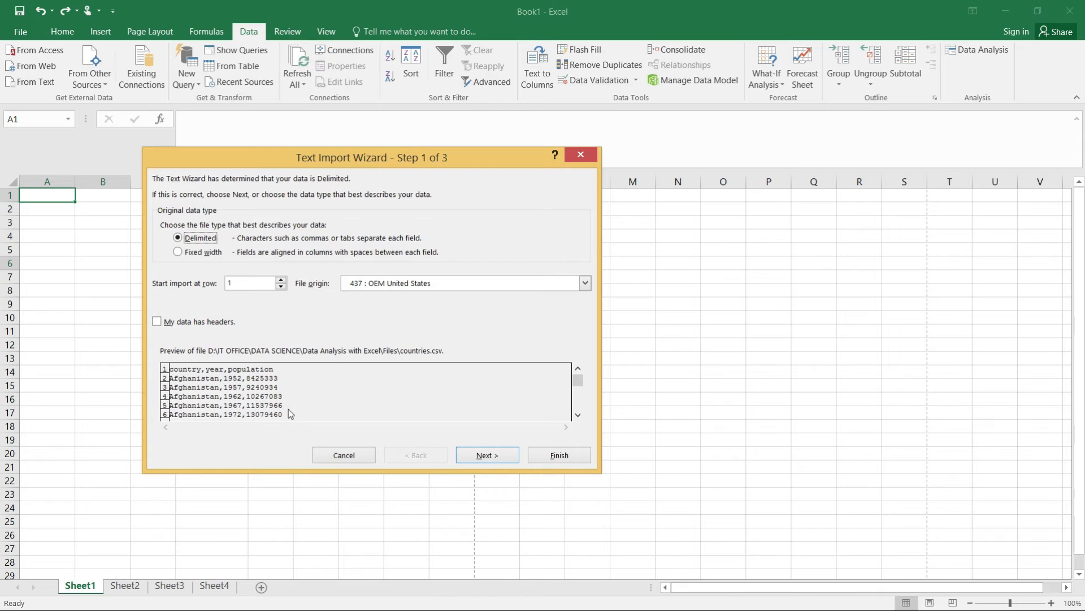
pyautogui.click(158, 322)
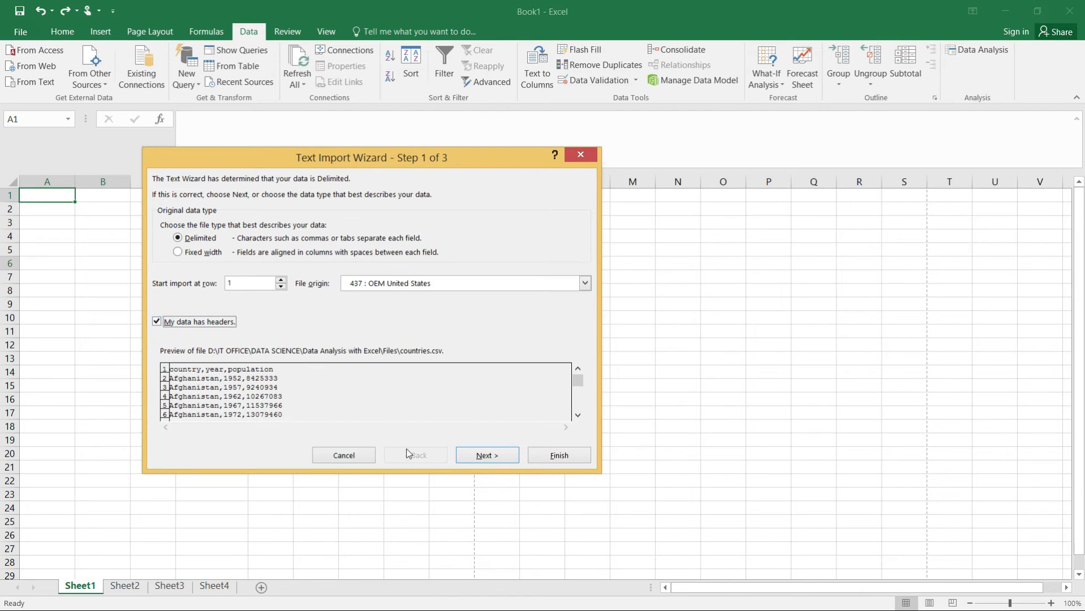
pyautogui.click(487, 456)
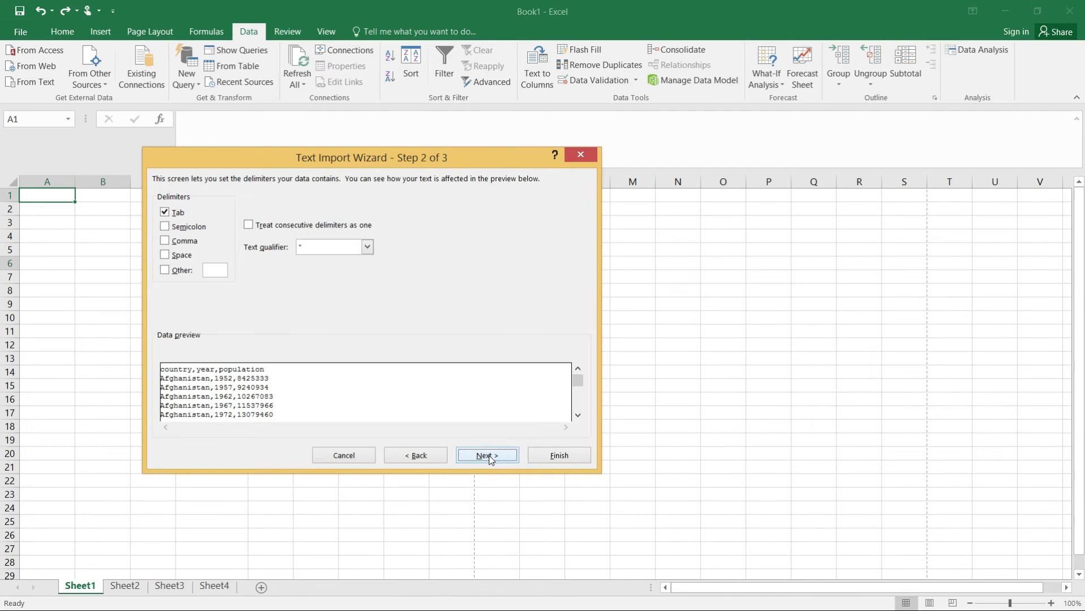
# - Add Comma as a delimiter and finish importing the data into cell A1 of the existing worksheet
pyautogui.click(165, 242)
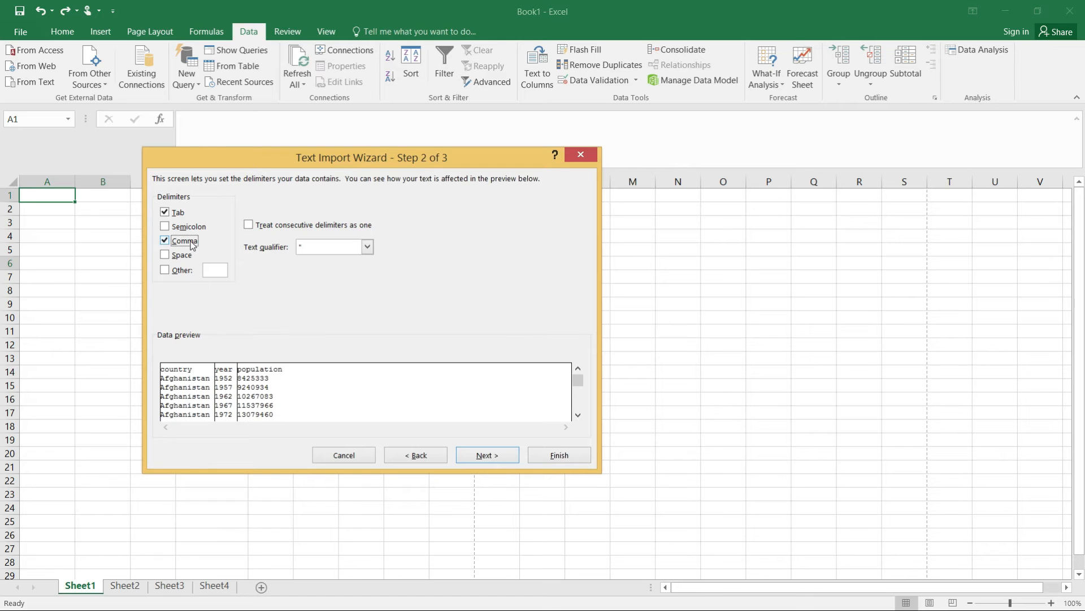
pyautogui.click(485, 456)
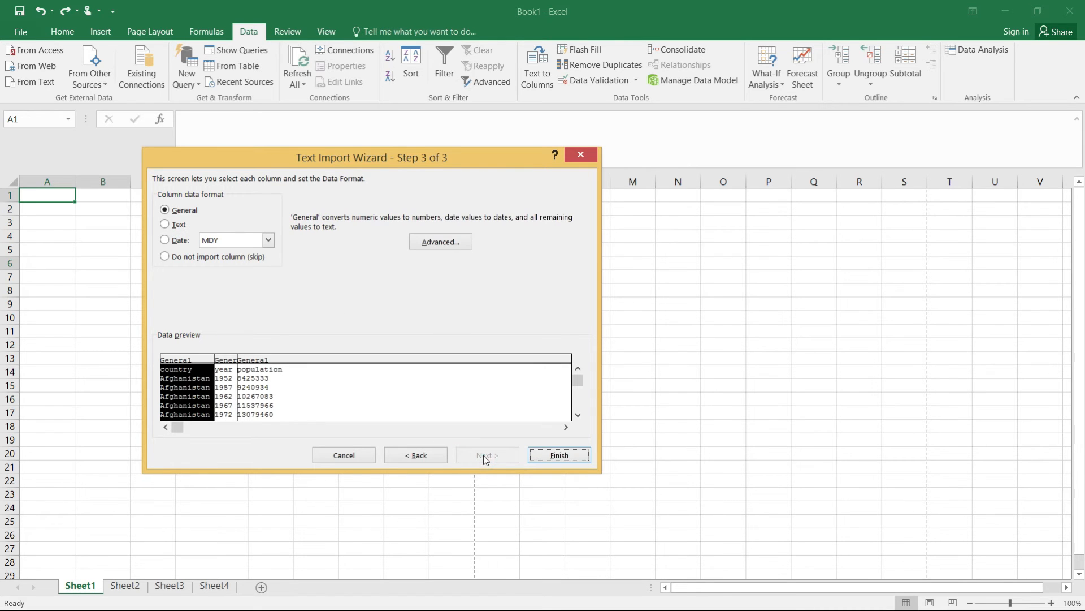
pyautogui.click(548, 458)
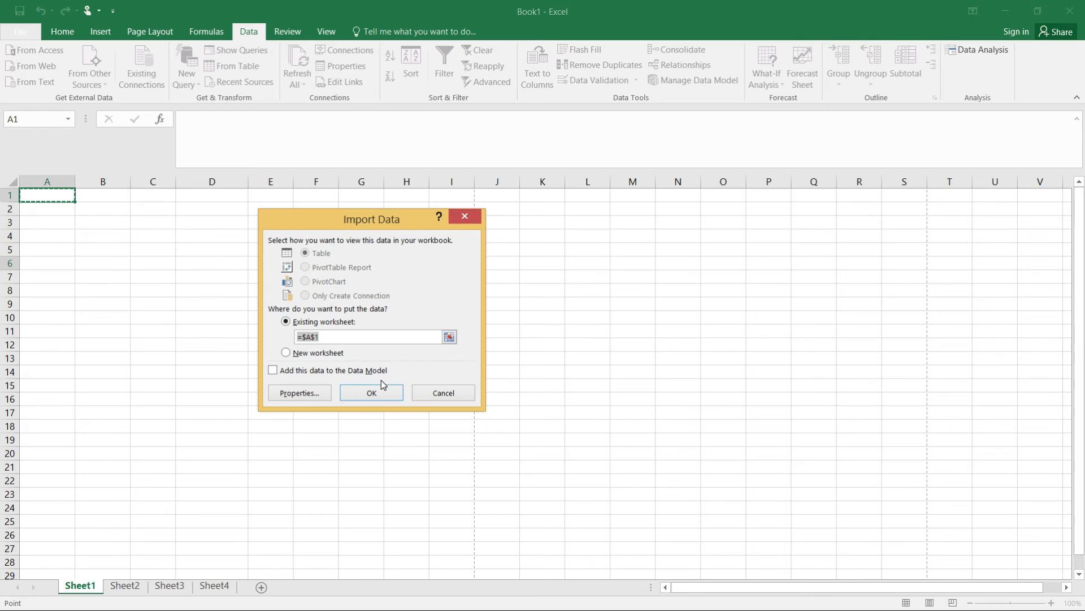
pyautogui.click(377, 390)
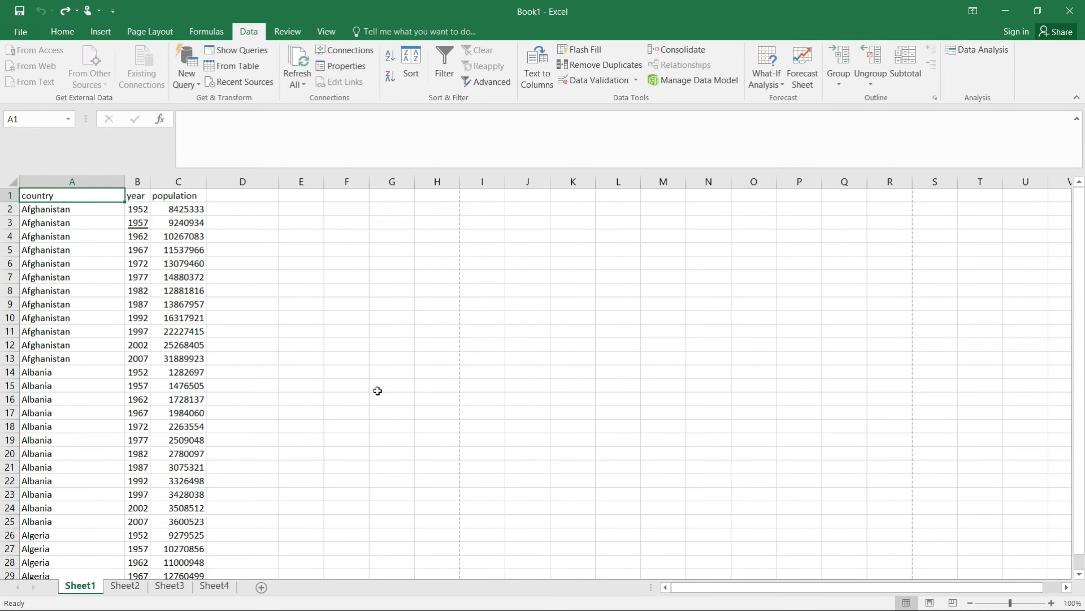
# - Remove all borders from cell B3
pyautogui.click(144, 222)
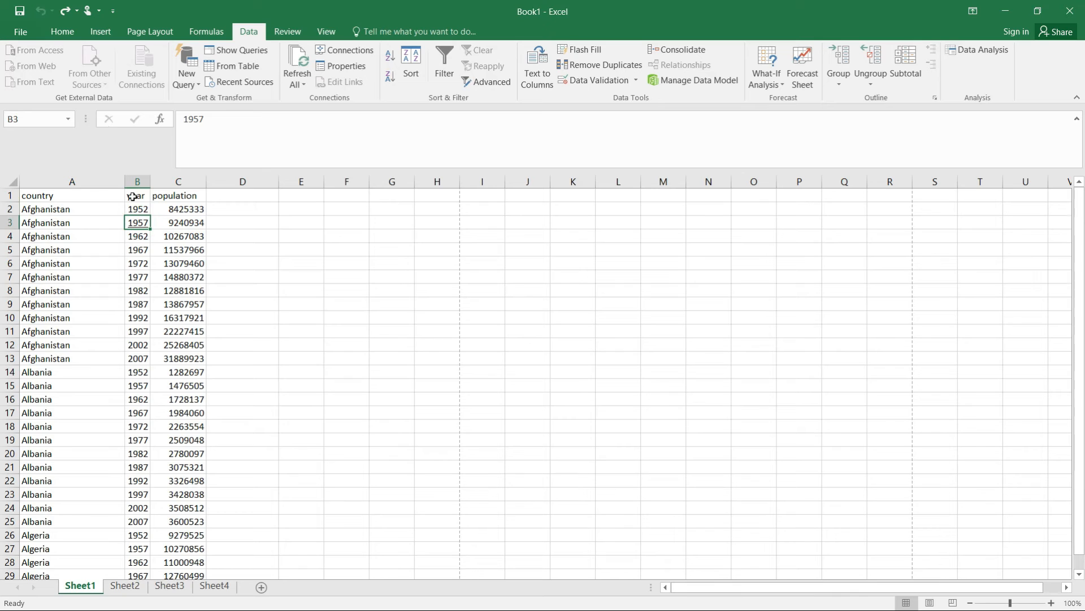
pyautogui.click(63, 32)
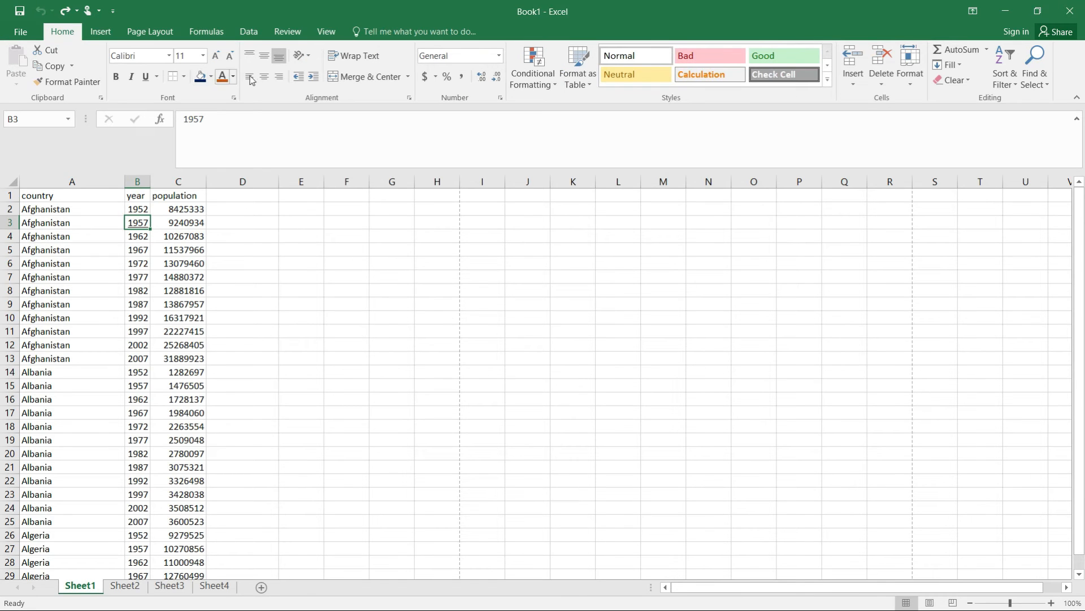
pyautogui.click(184, 78)
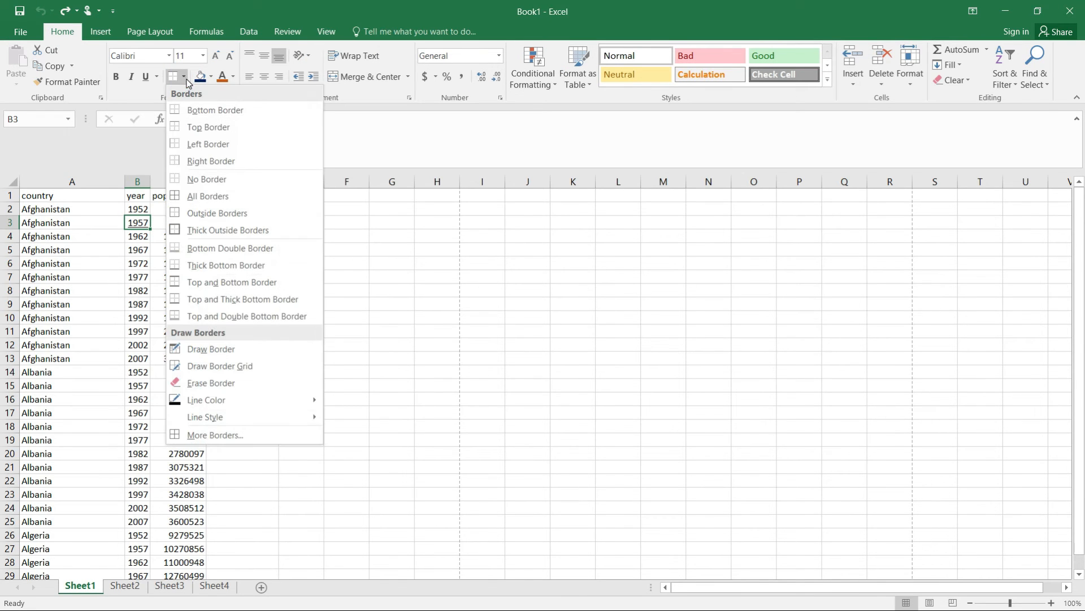
pyautogui.click(206, 179)
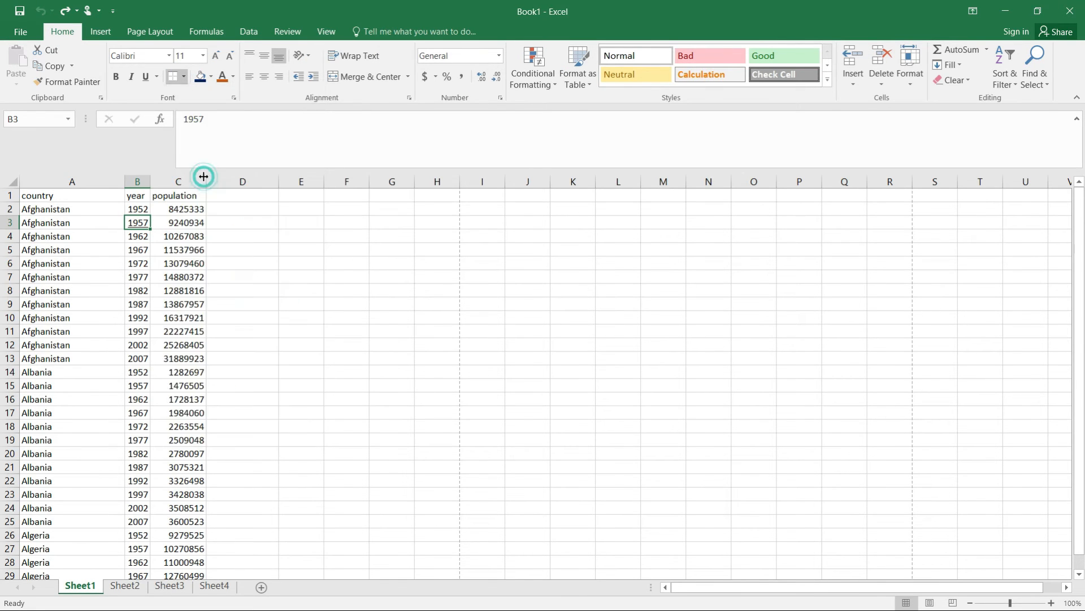
# - Underline the year value in cell B3
pyautogui.click(146, 78)
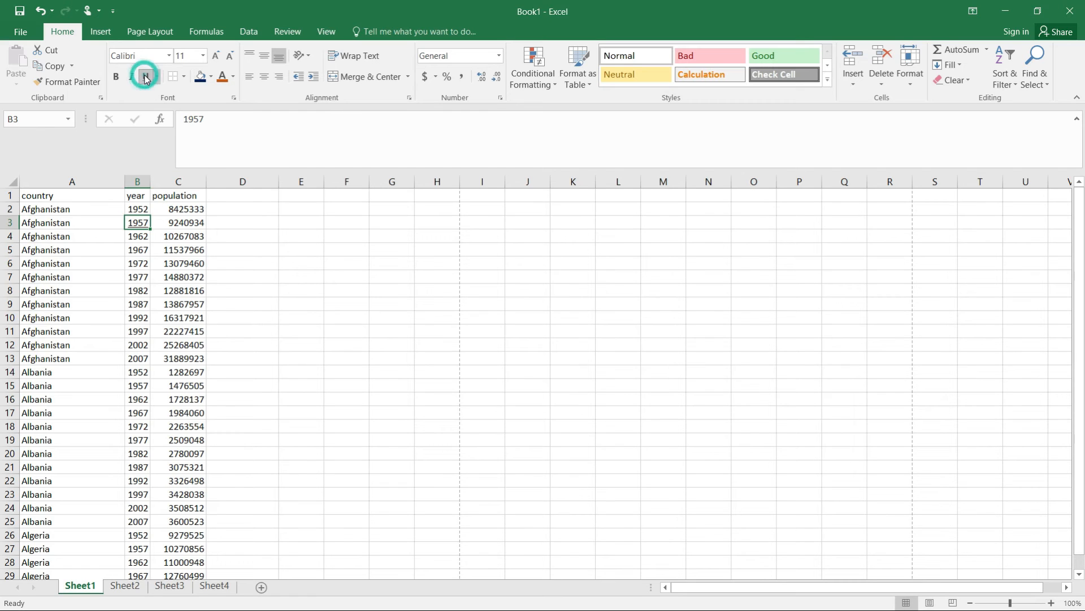
pyautogui.click(146, 77)
pyautogui.click(173, 274)
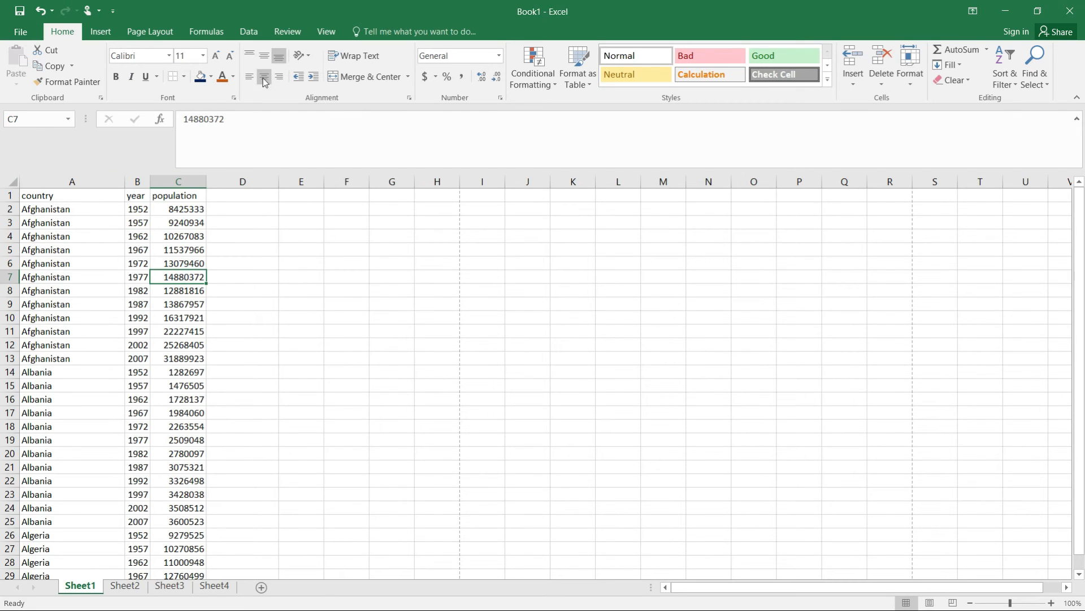
pyautogui.click(249, 32)
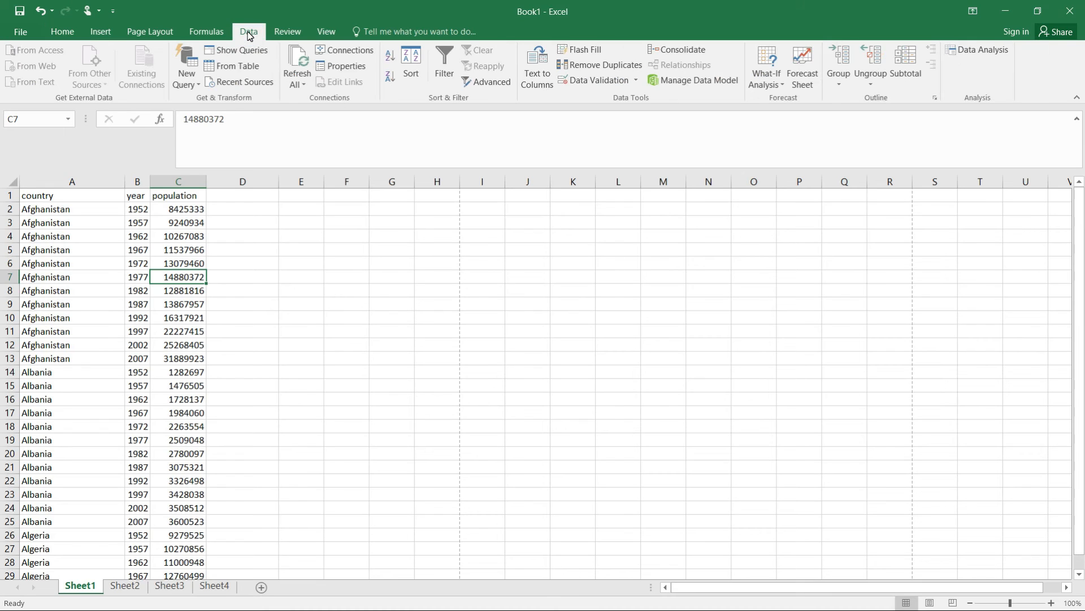
pyautogui.click(273, 212)
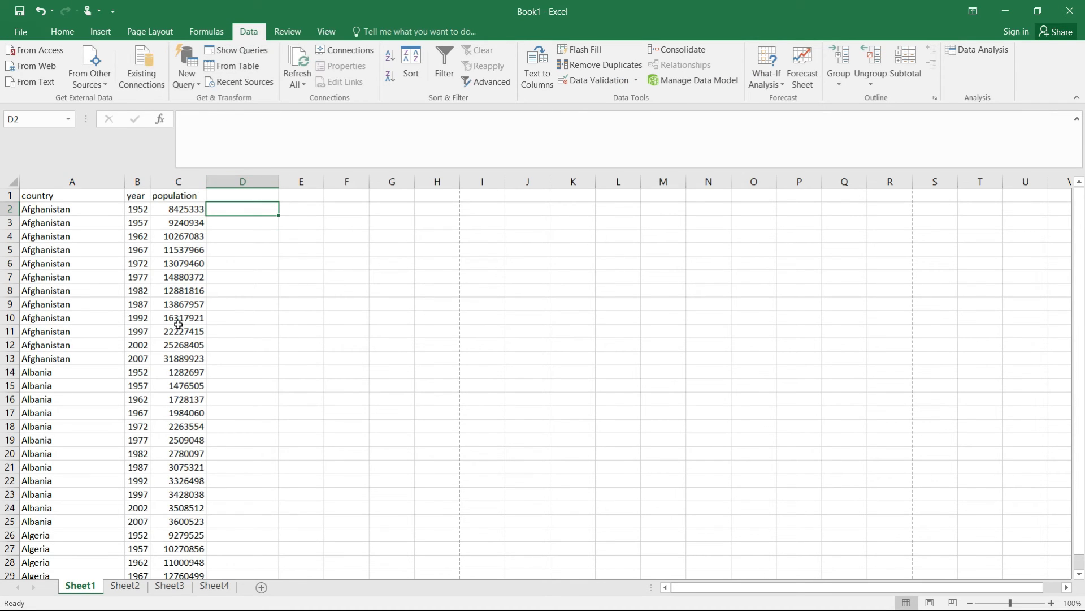
pyautogui.click(105, 87)
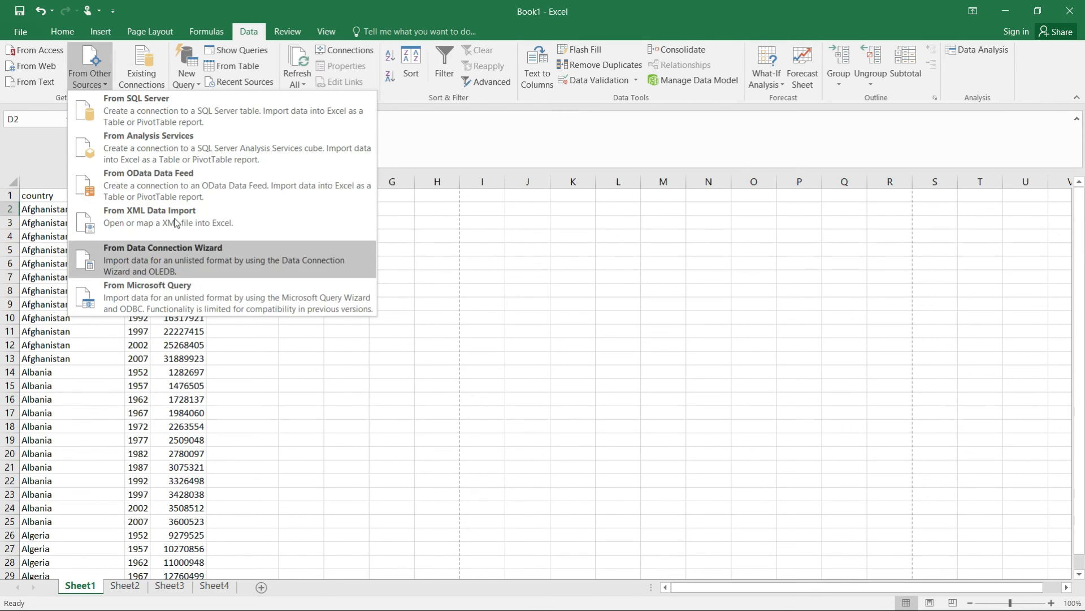
pyautogui.click(231, 380)
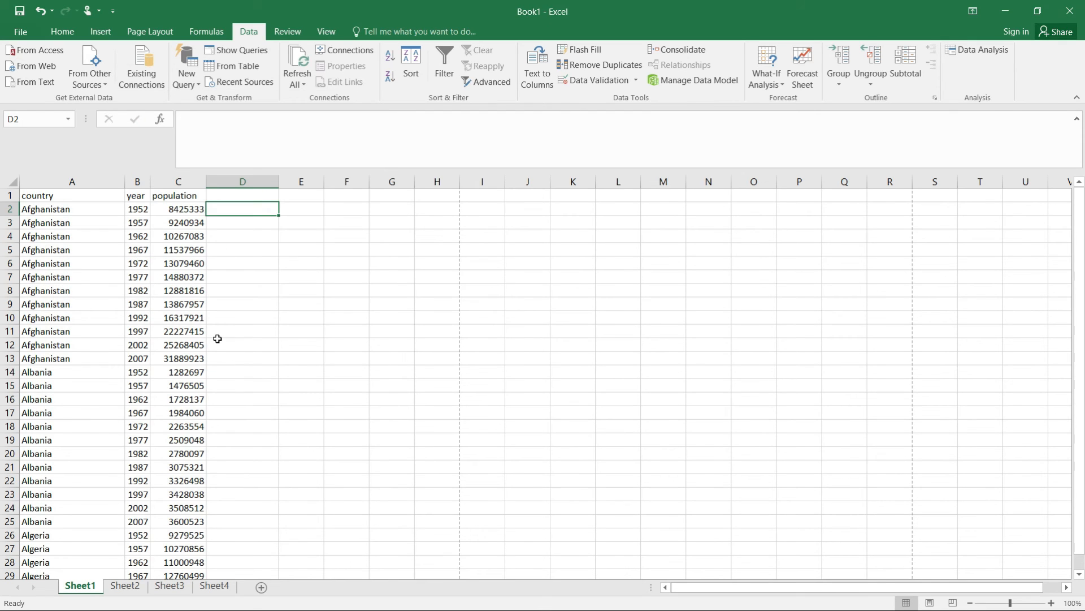
pyautogui.hotkey('ctrl', 'z')
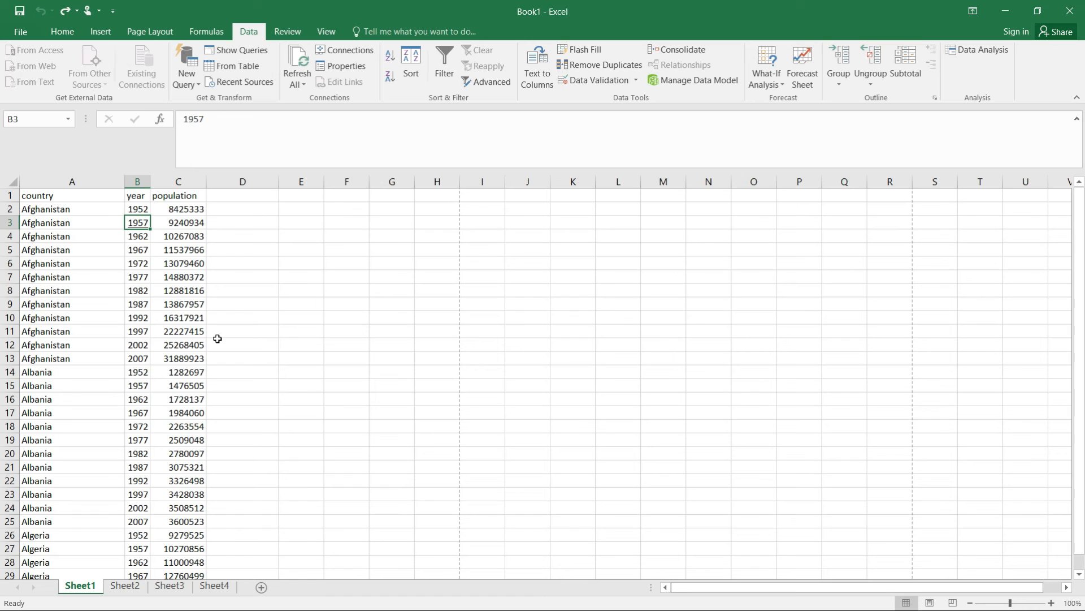
# - Delete the entire imported countries data range while keeping its query
pyautogui.click(218, 339)
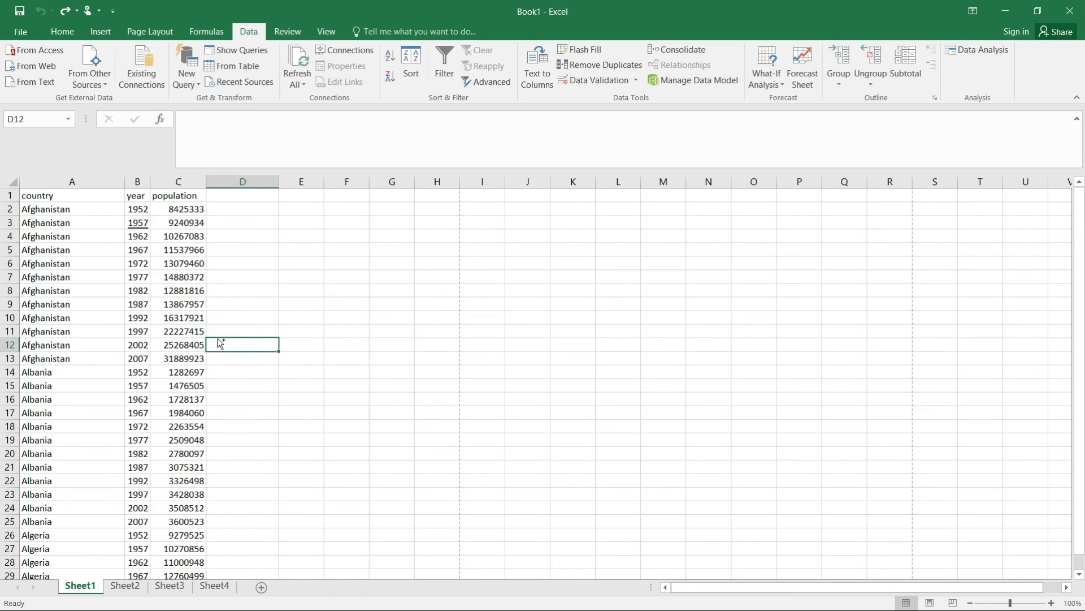
pyautogui.click(175, 294)
pyautogui.hotkey('ctrl', 'a')
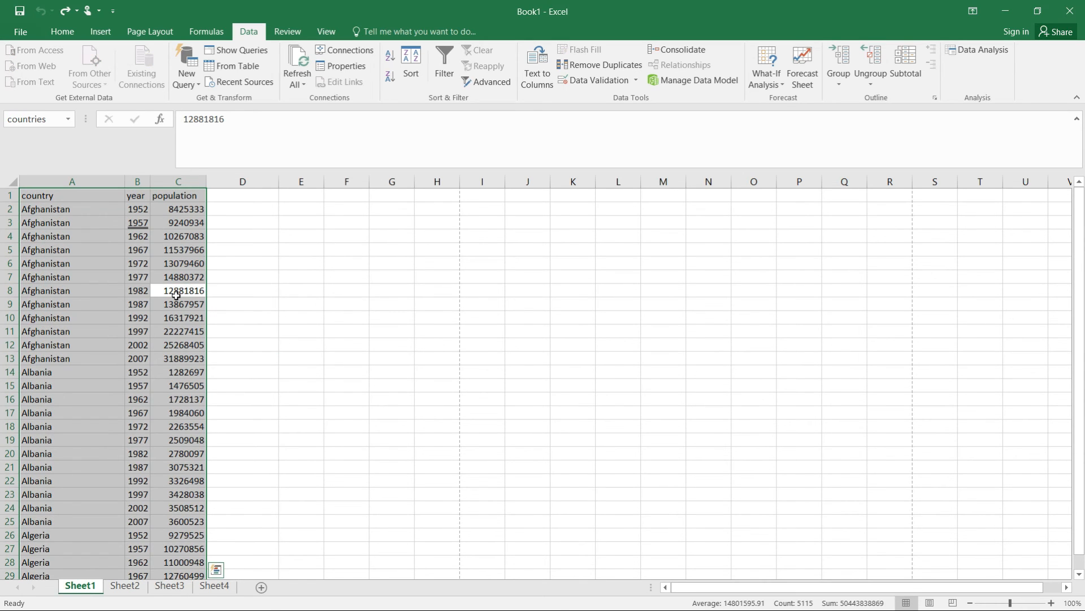
pyautogui.press('Delete')
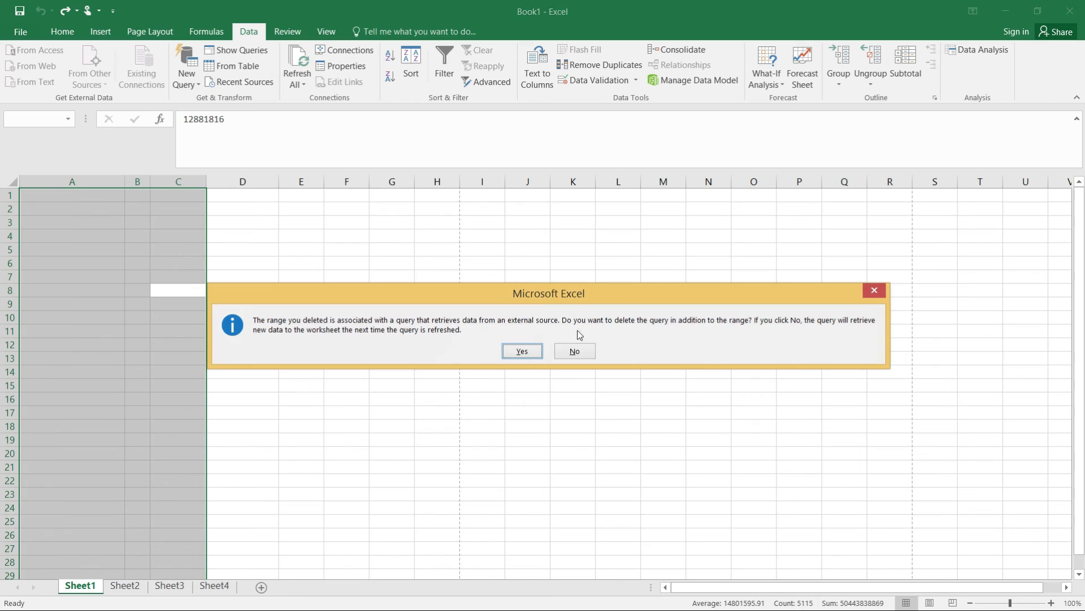
pyautogui.click(574, 351)
# - Enter the column headers Names in A1 and Ages in B1
pyautogui.click(221, 231)
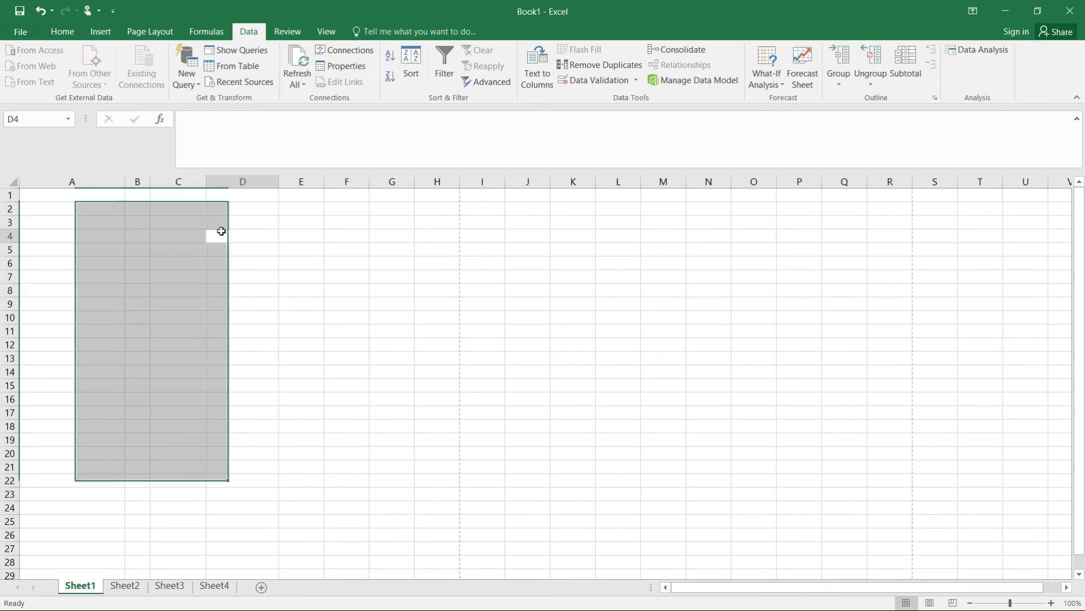
pyautogui.click(92, 201)
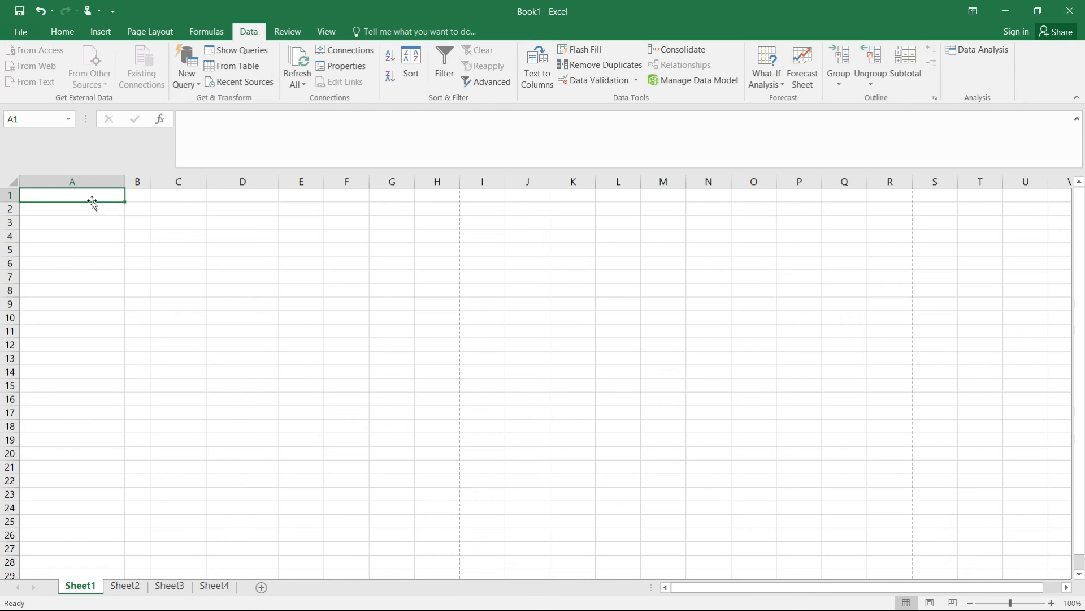
pyautogui.write('Names')
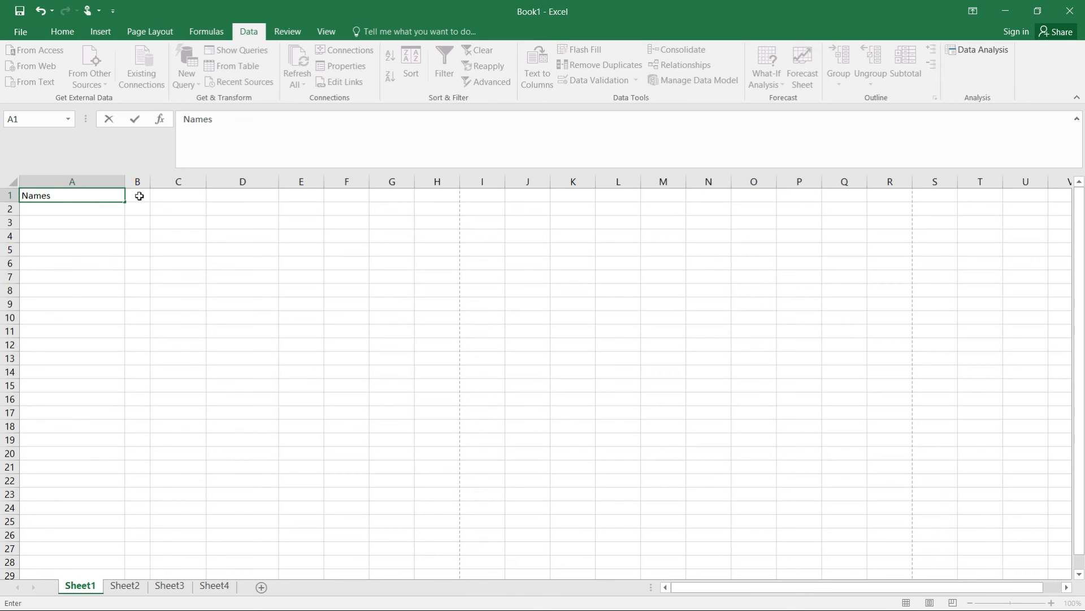
pyautogui.click(139, 195)
pyautogui.write('Ages')
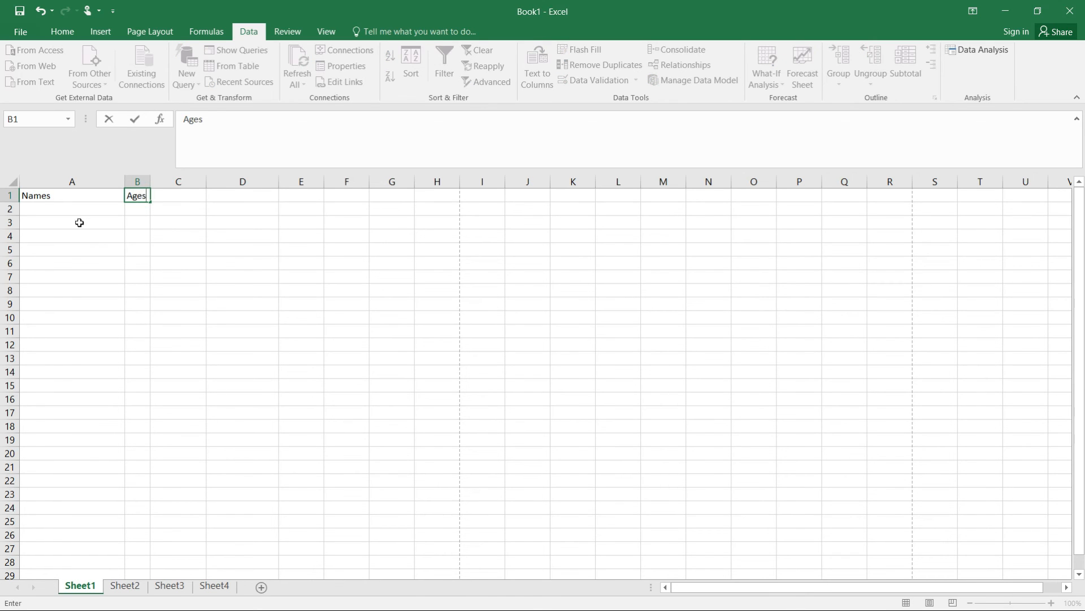
# - Enter a person's name in A2 and the ages 15, 20, 24 and 30 in B2 through B5
pyautogui.click(86, 214)
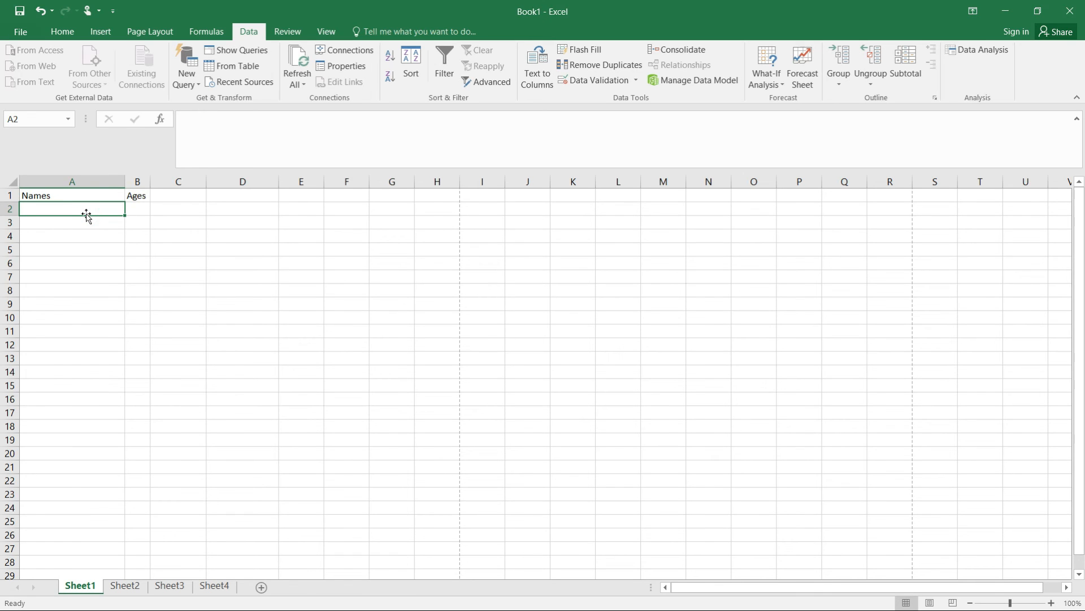
pyautogui.write('Clinton')
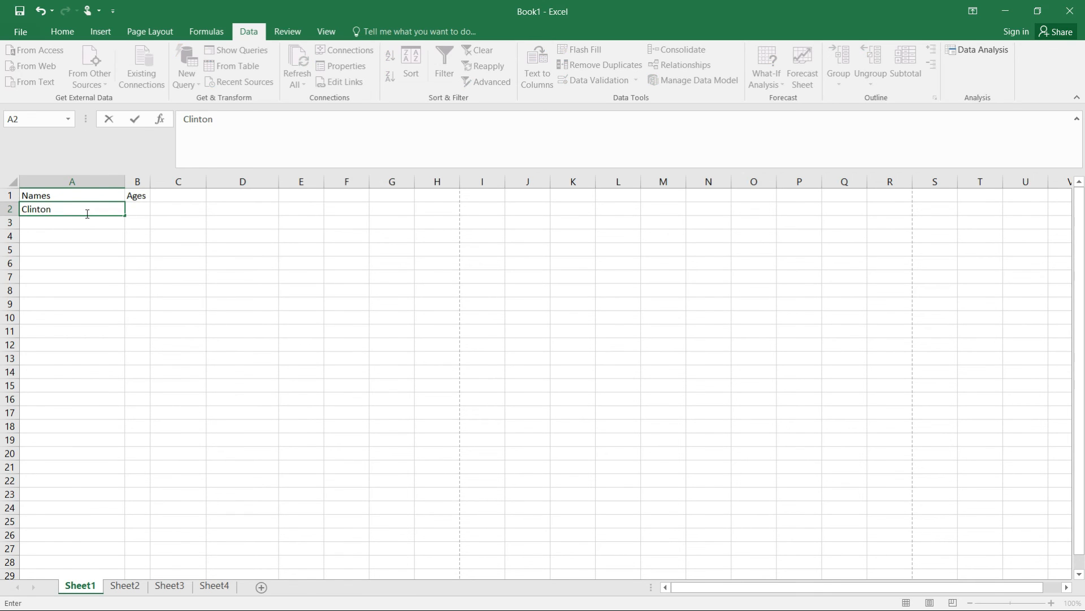
pyautogui.press('Tab')
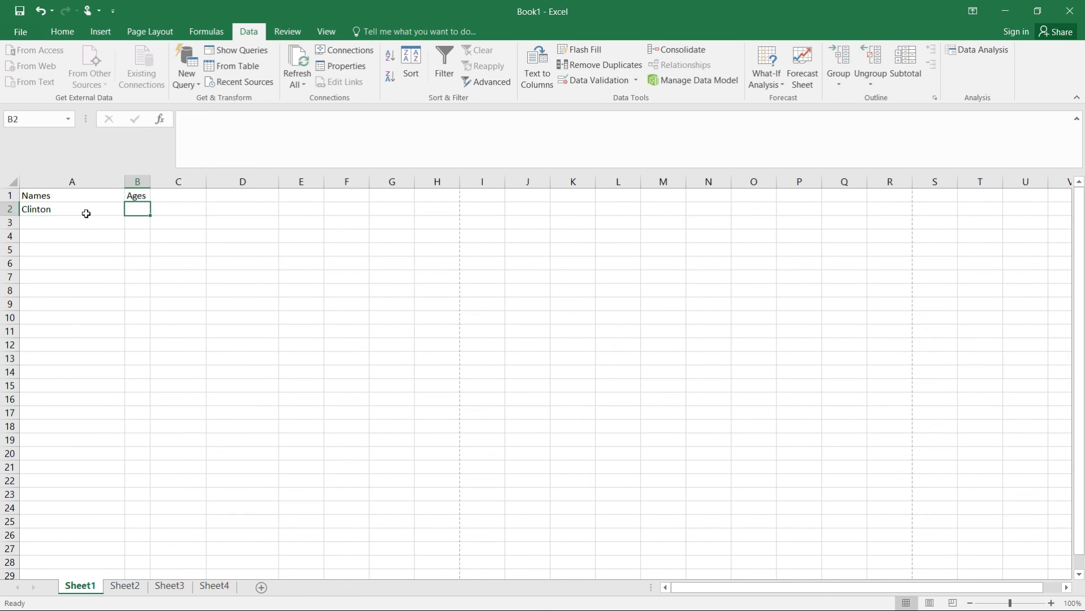
pyautogui.write('15')
pyautogui.press('Return')
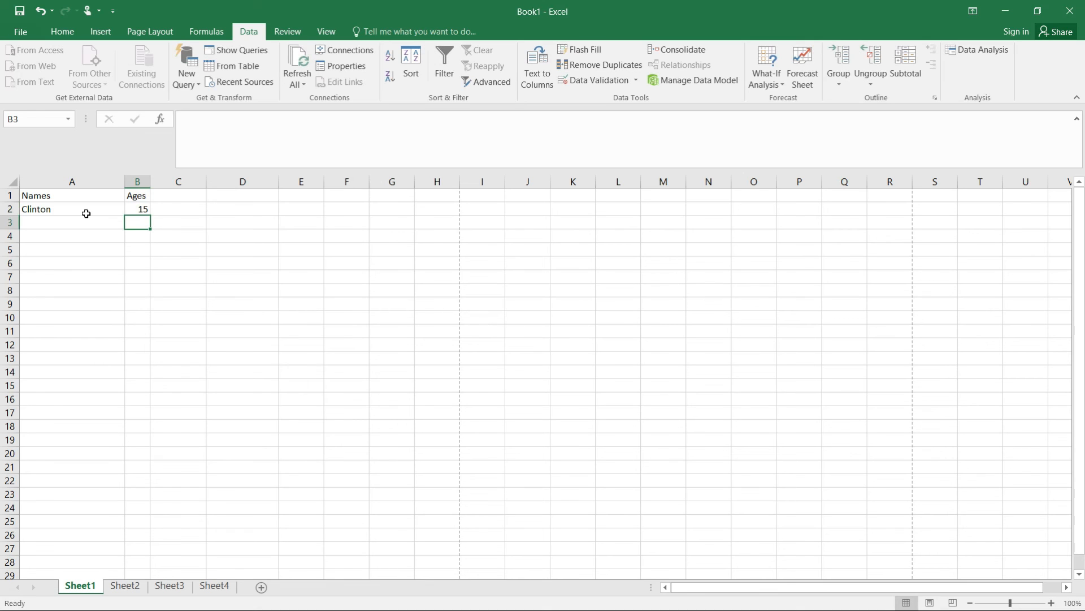
pyautogui.write('20')
pyautogui.press('Return')
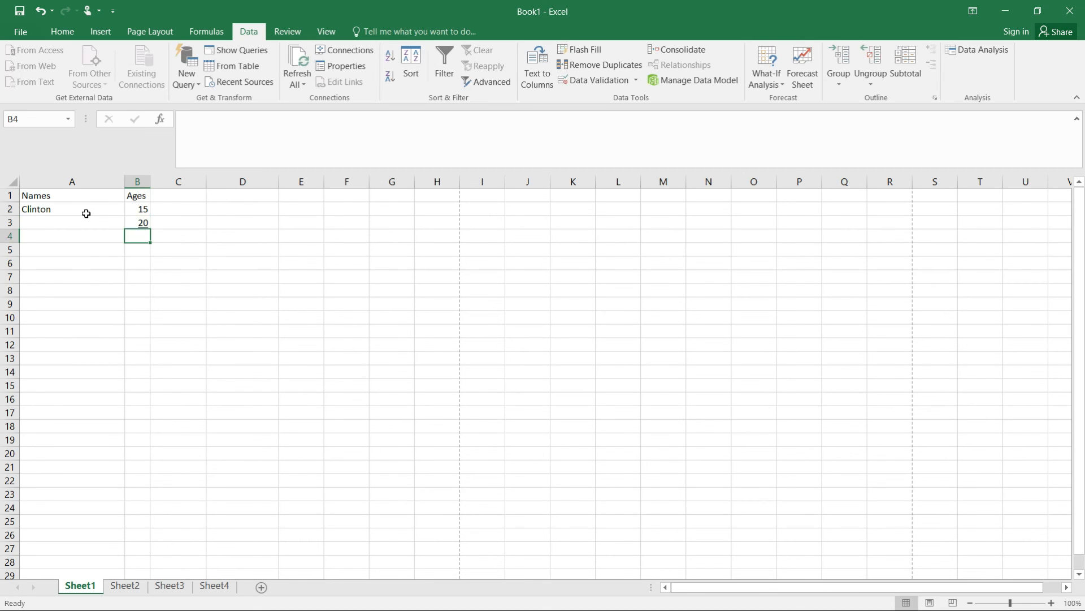
pyautogui.write('24')
pyautogui.press('Return')
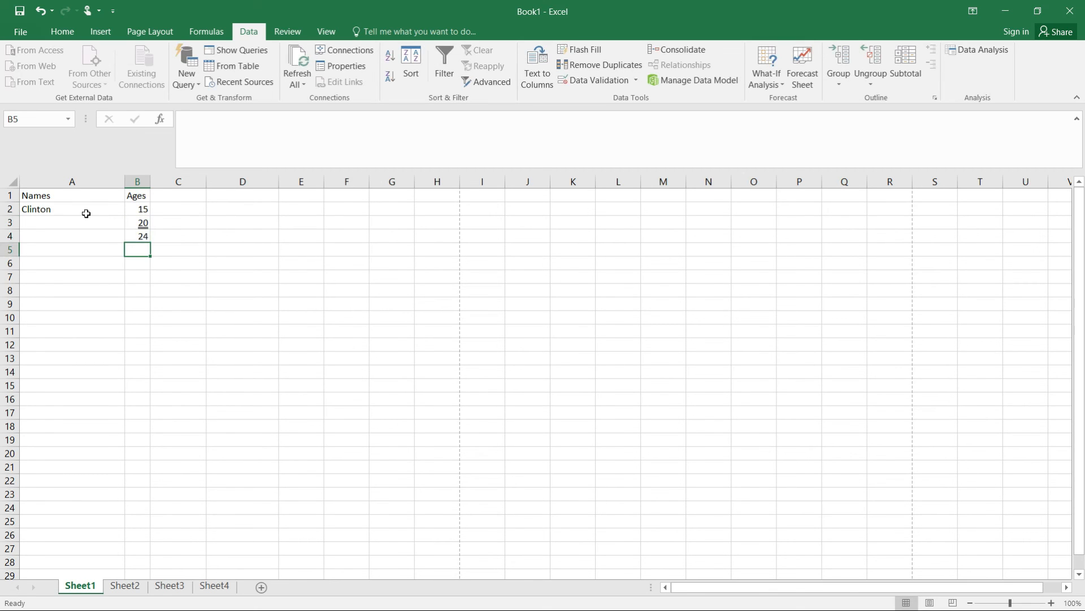
pyautogui.write('30')
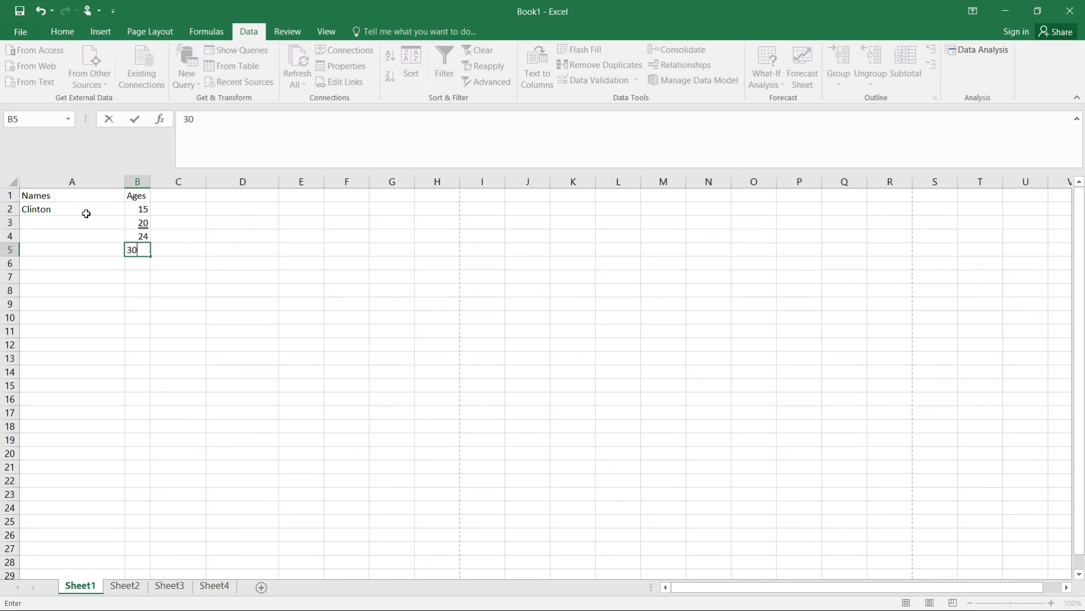
pyautogui.press('Left')
# - Fill in the remaining people's names in A5, A3 and A4 to complete the Names column
pyautogui.write('A')
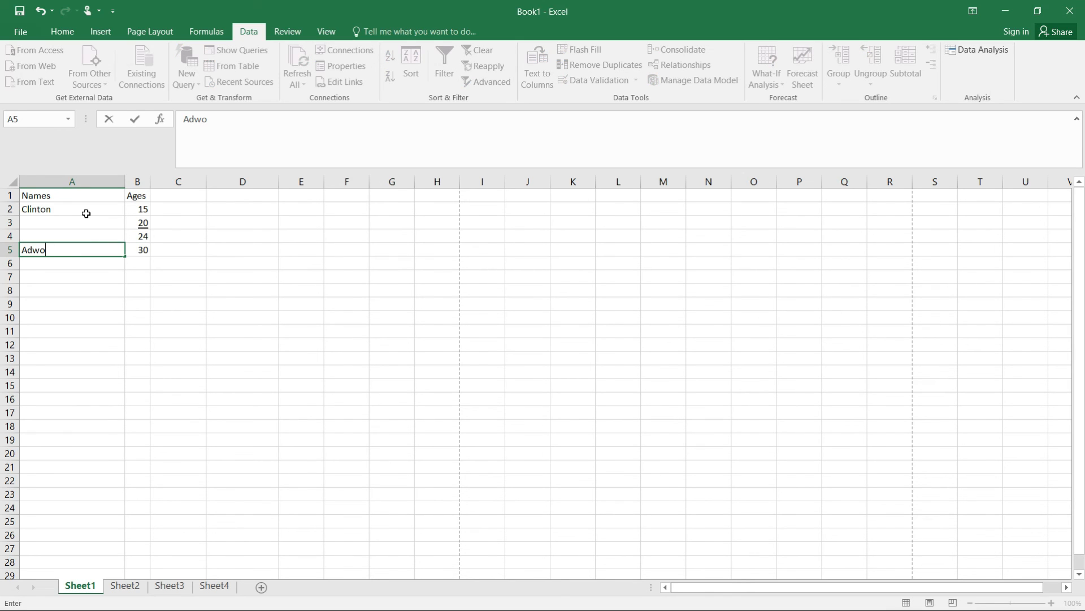
pyautogui.click(85, 221)
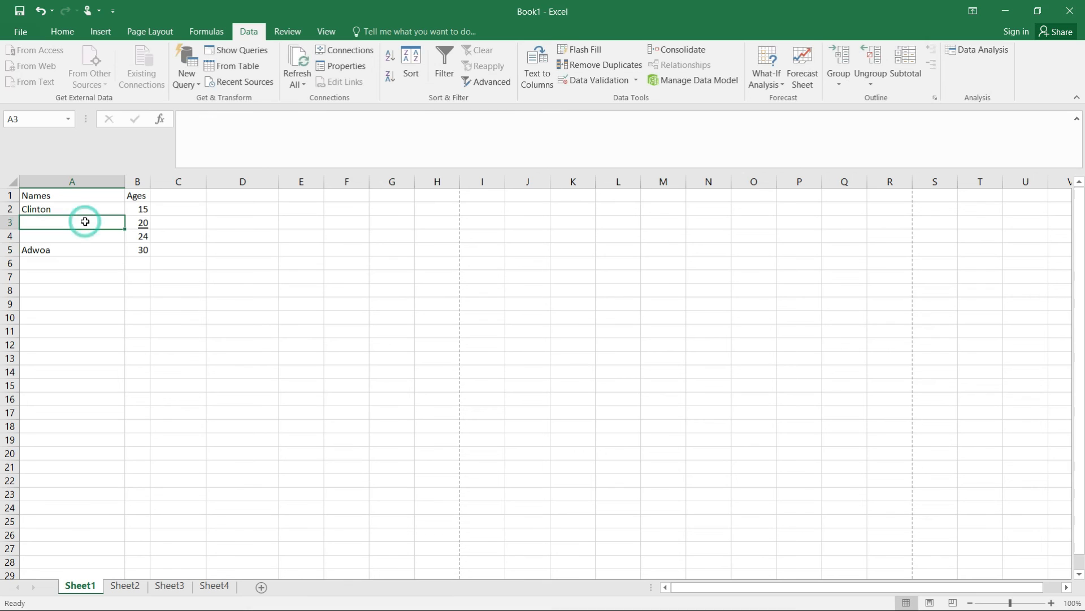
pyautogui.write('Kpf')
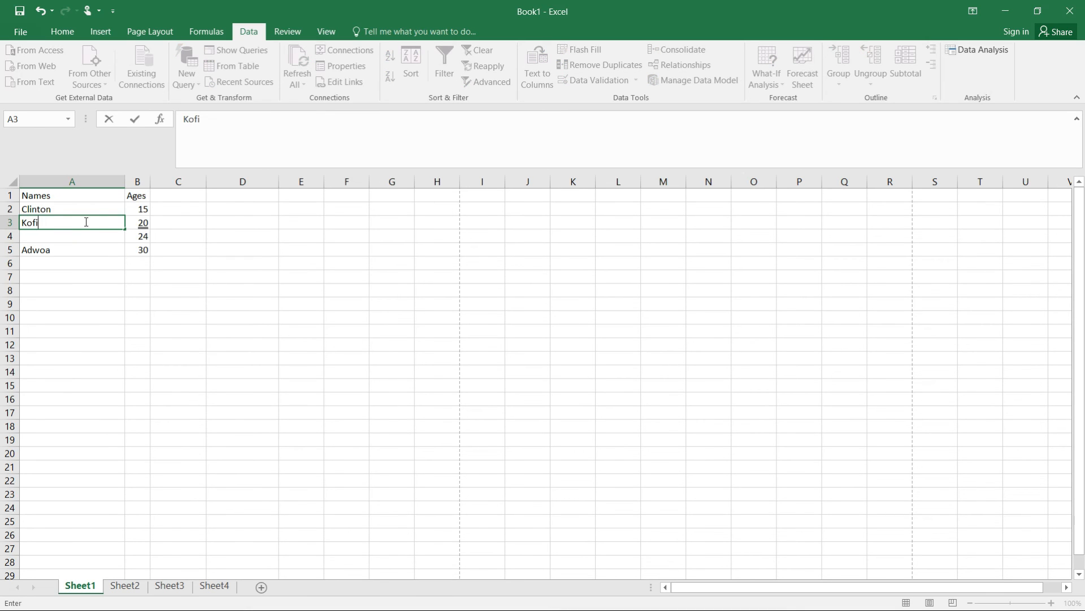
pyautogui.press('Return')
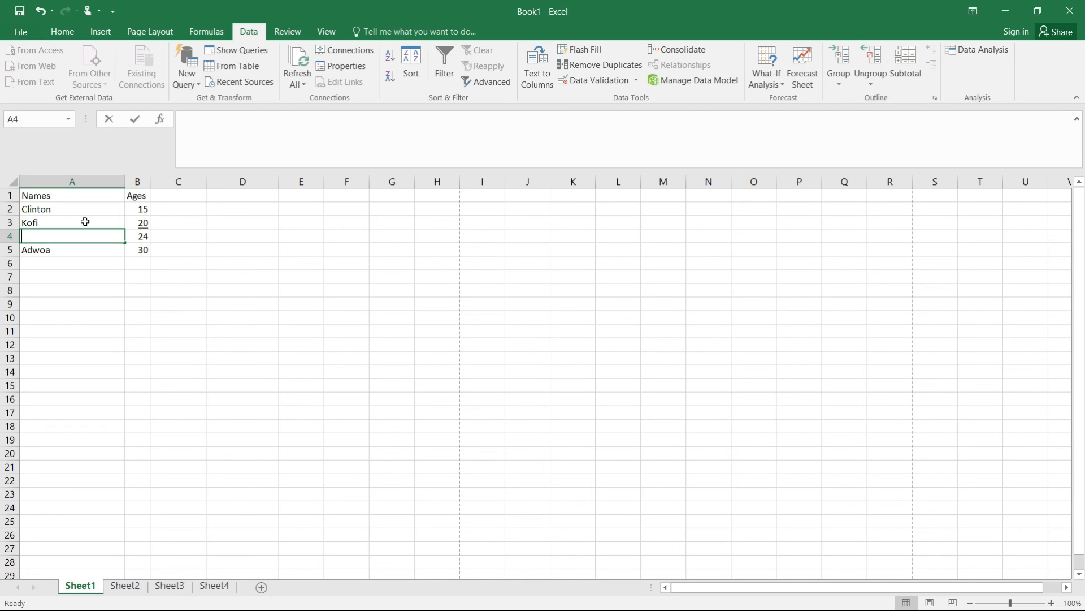
pyautogui.write('Ada')
pyautogui.click(114, 288)
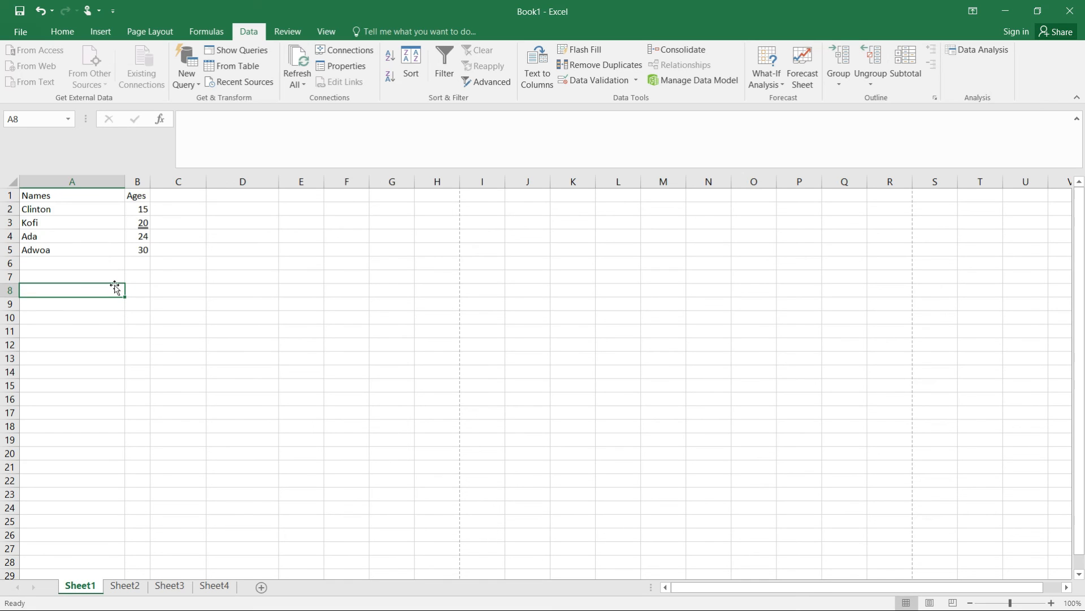